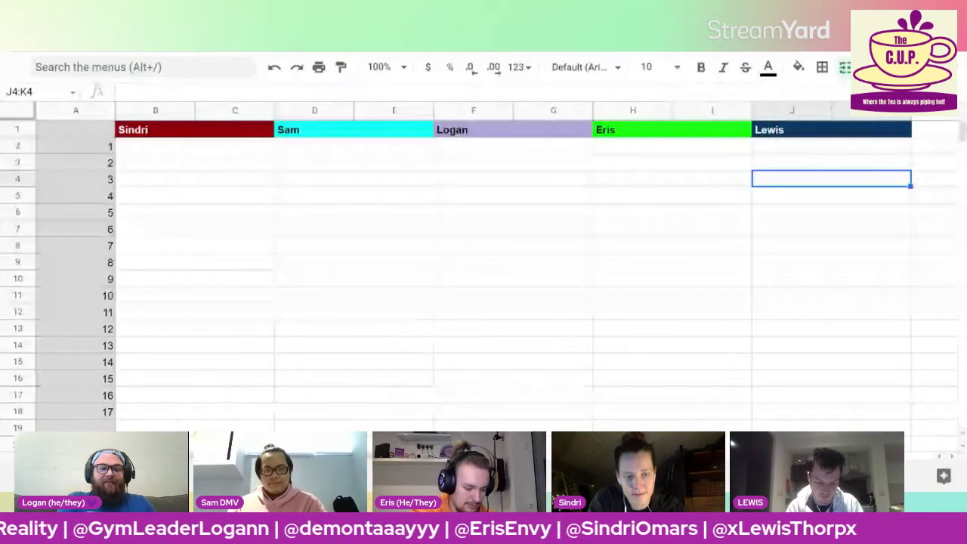
Step: Fill the five participants' rank 17 picks in row 18 with Bulgaria, Bulgaria, Slovenia, Norway and Latvia, in column order
{"action": "left_click", "coordinate": [198, 414]}
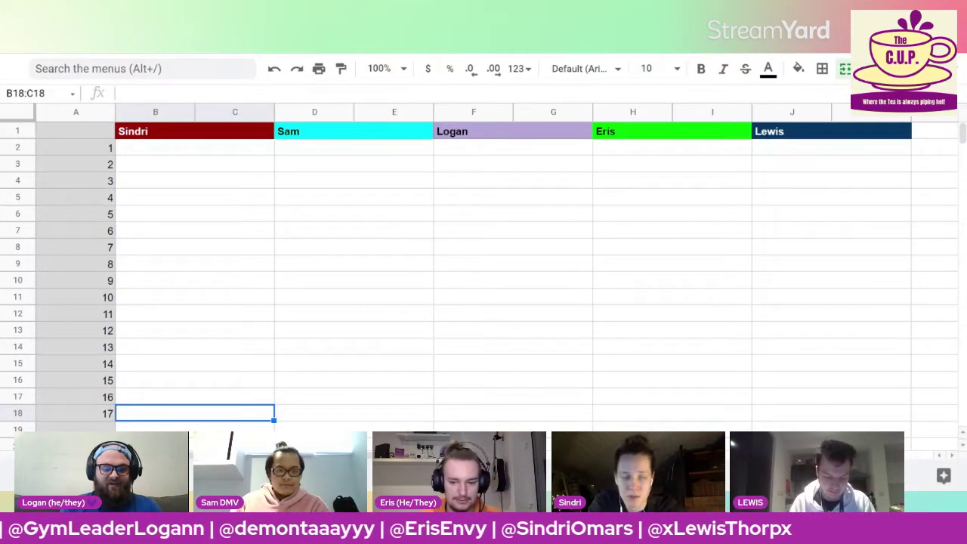
{"action": "type", "text": "Bulgaria"}
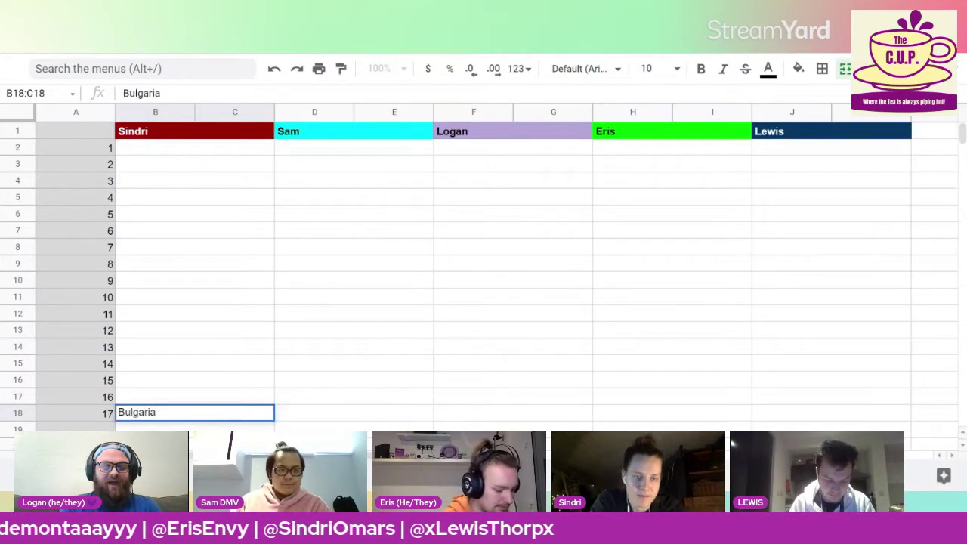
{"action": "key", "text": "Tab"}
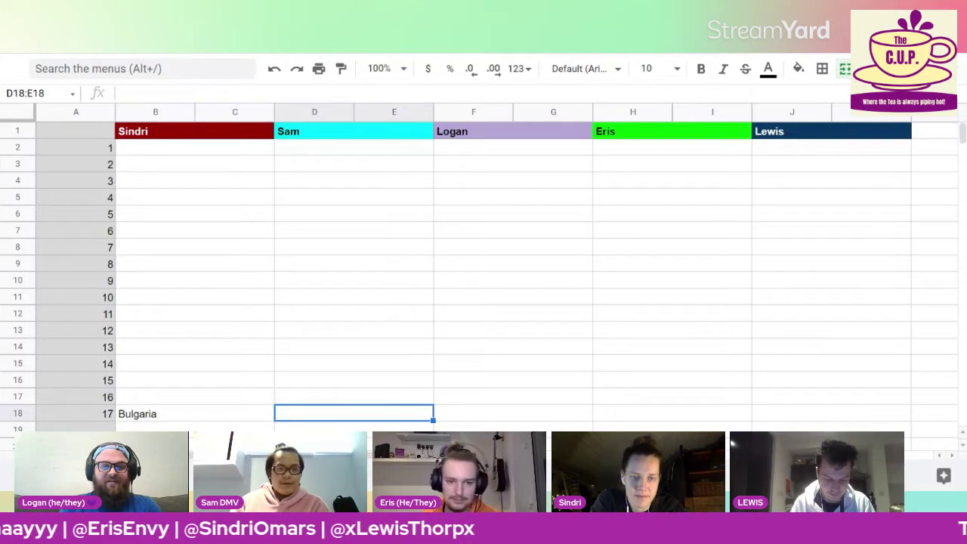
{"action": "type", "text": "Bulgaria"}
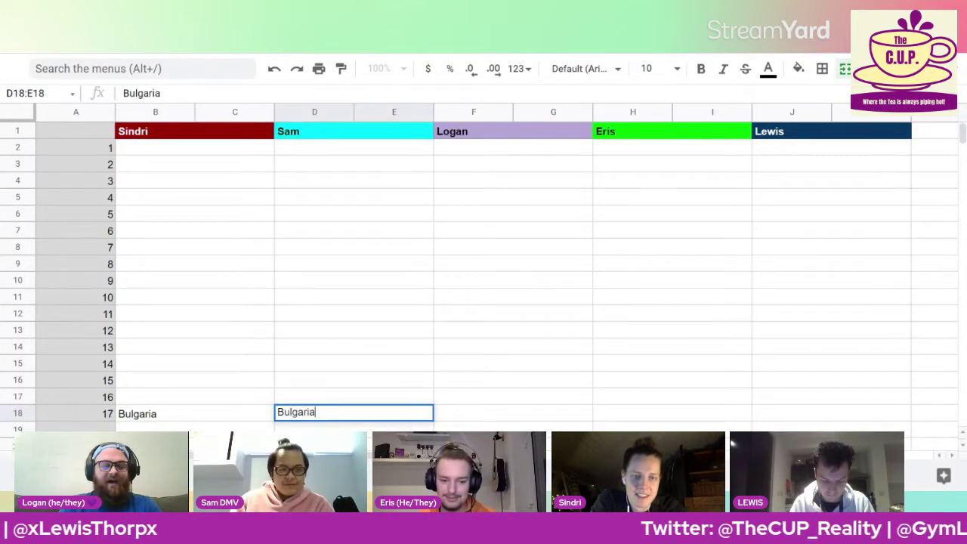
{"action": "key", "text": "Tab"}
{"action": "type", "text": "Slovenia"}
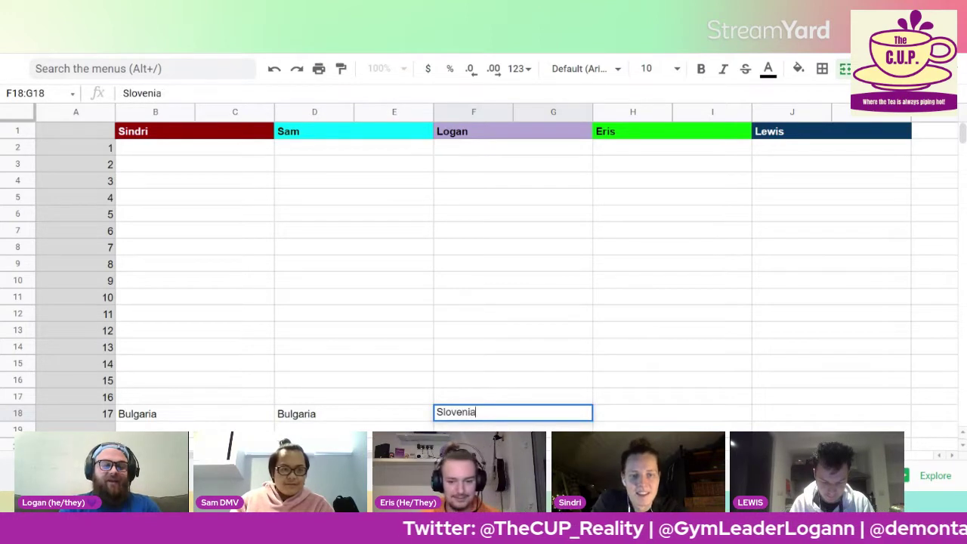
{"action": "key", "text": "Tab"}
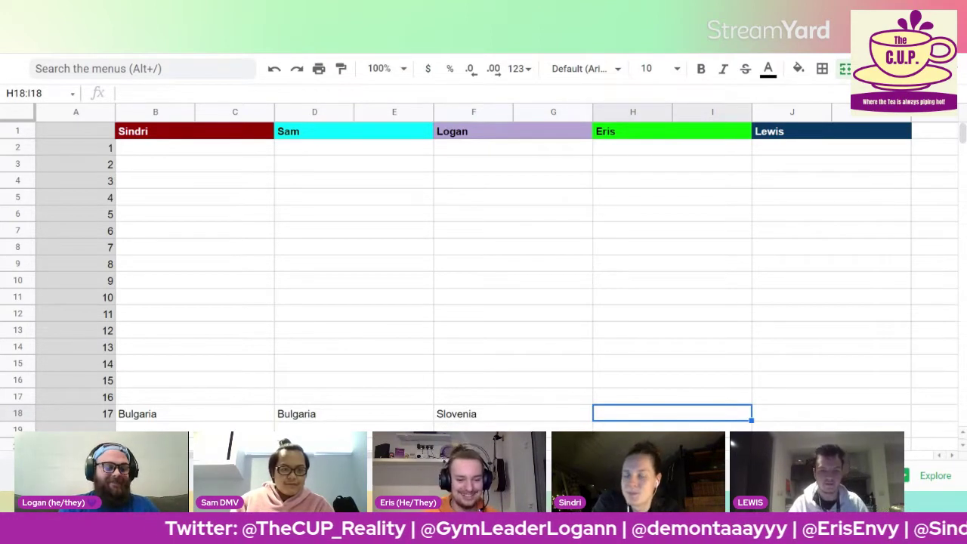
{"action": "type", "text": "Norway"}
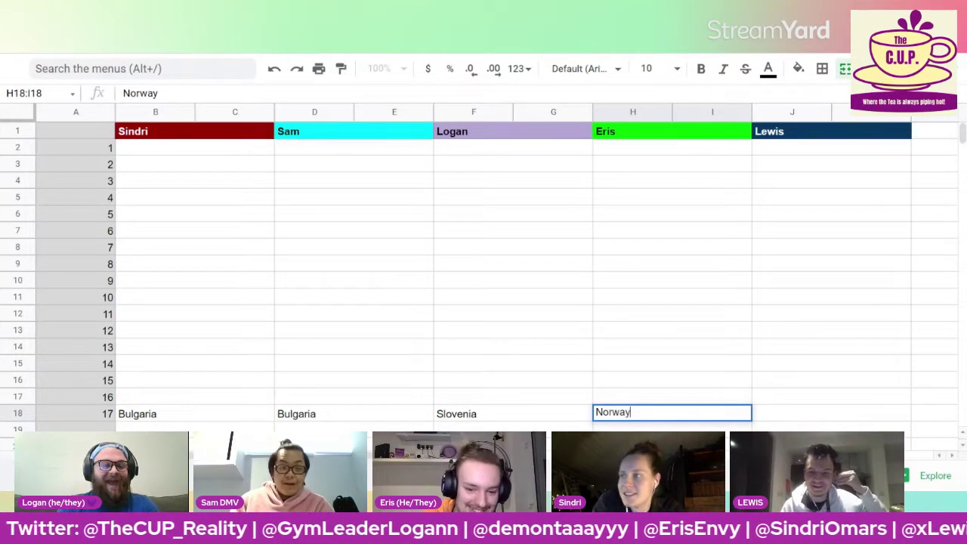
{"action": "key", "text": "Tab"}
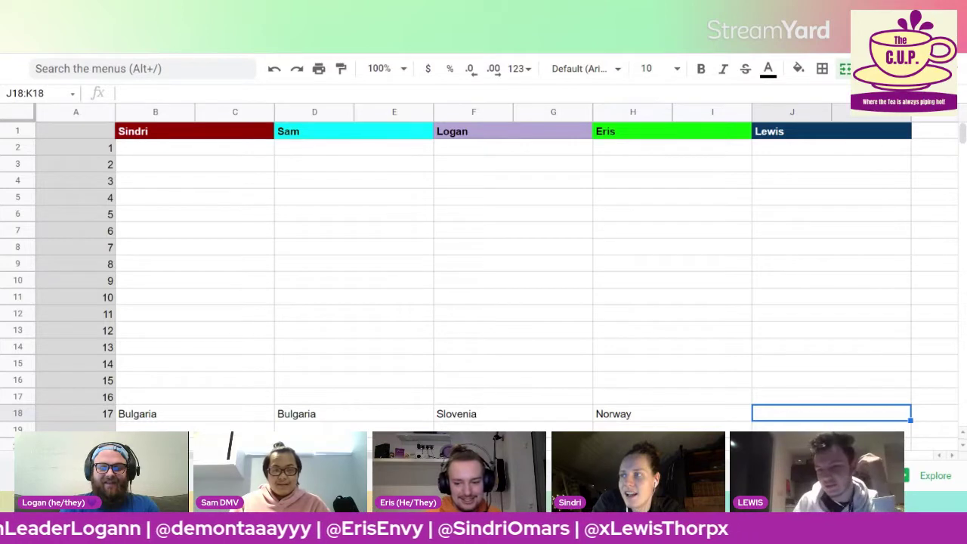
{"action": "type", "text": "Latvia"}
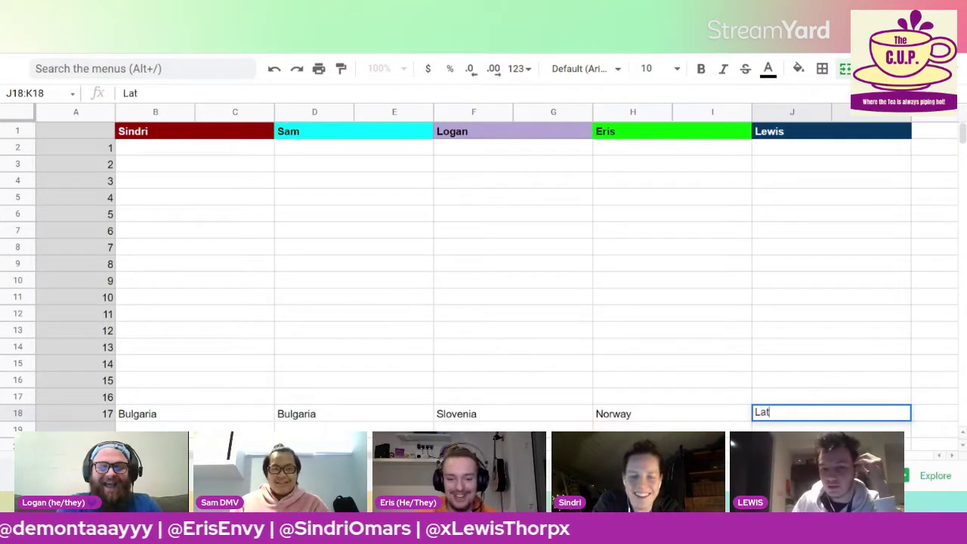
Step: Fill the five rank 16 picks in row 17 with Moldova, Moldova, Switzerland, Bulgaria and Moldova, in column order
{"action": "left_click", "coordinate": [238, 401]}
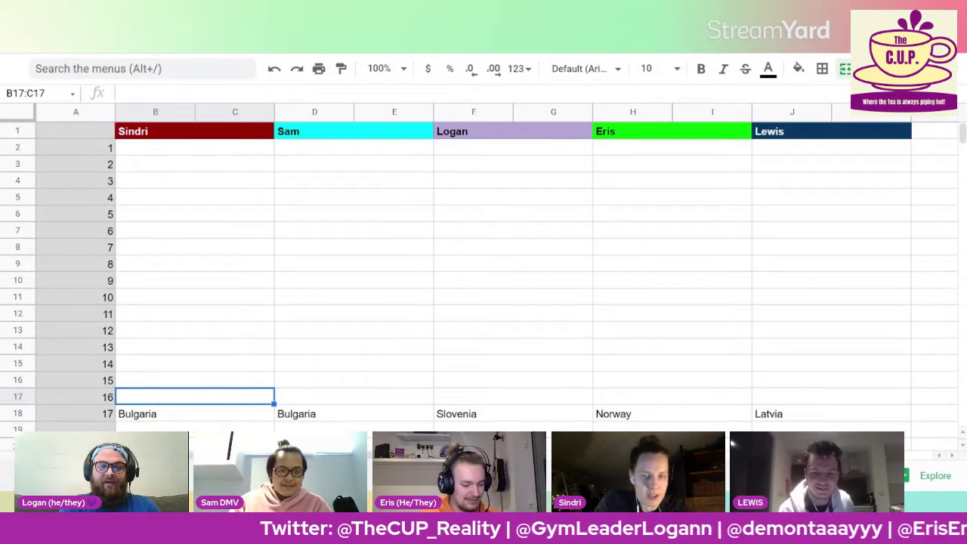
{"action": "type", "text": "Moldova"}
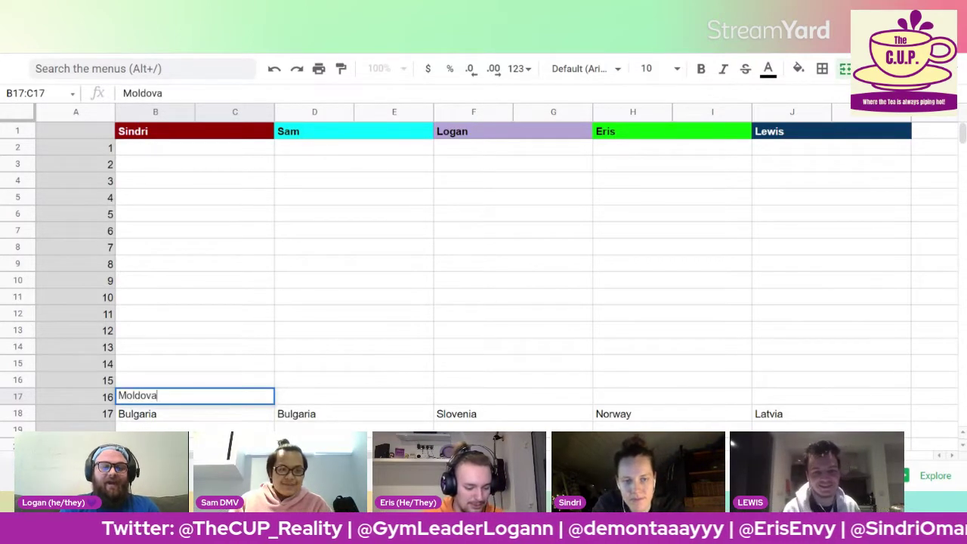
{"action": "key", "text": "Tab"}
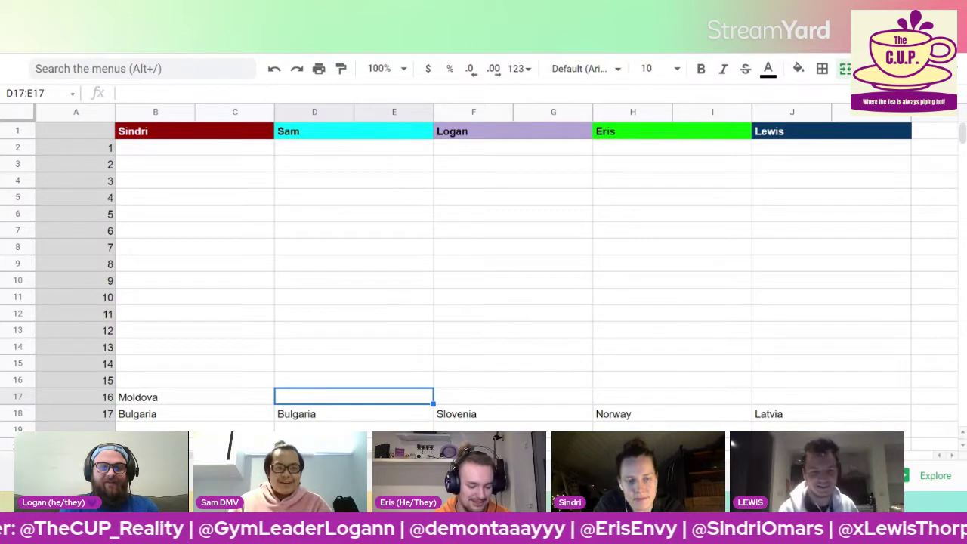
{"action": "type", "text": "Moldova"}
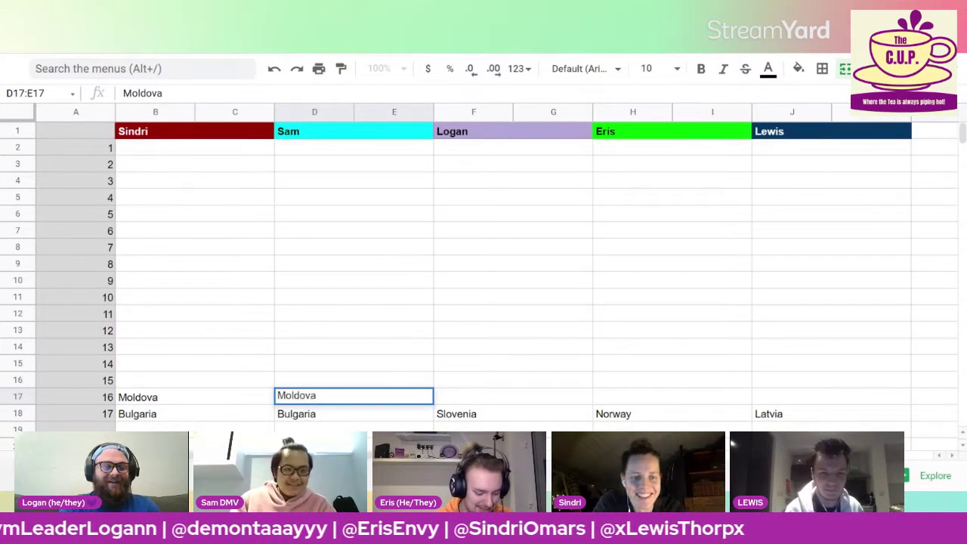
{"action": "key", "text": "Tab"}
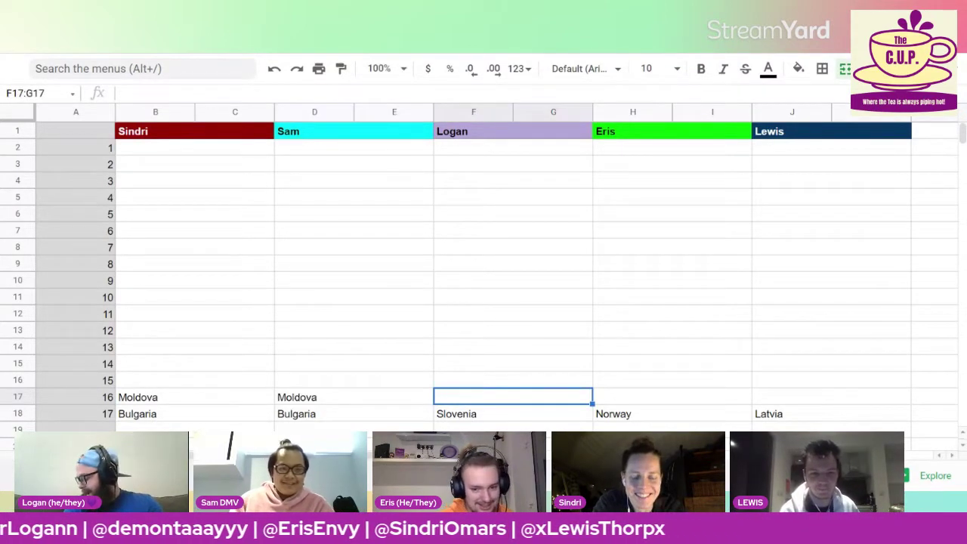
{"action": "type", "text": "Switz"}
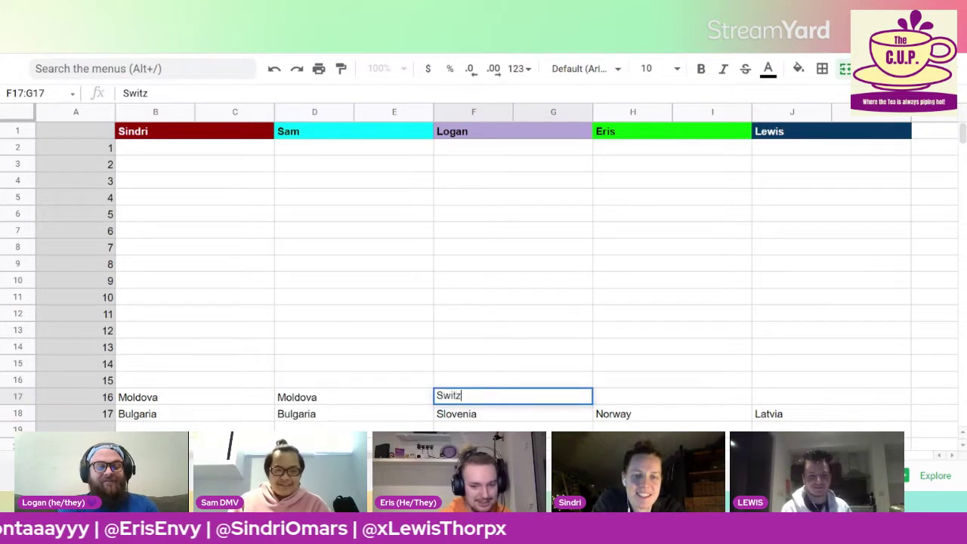
{"action": "type", "text": "erland"}
{"action": "key", "text": "Tab"}
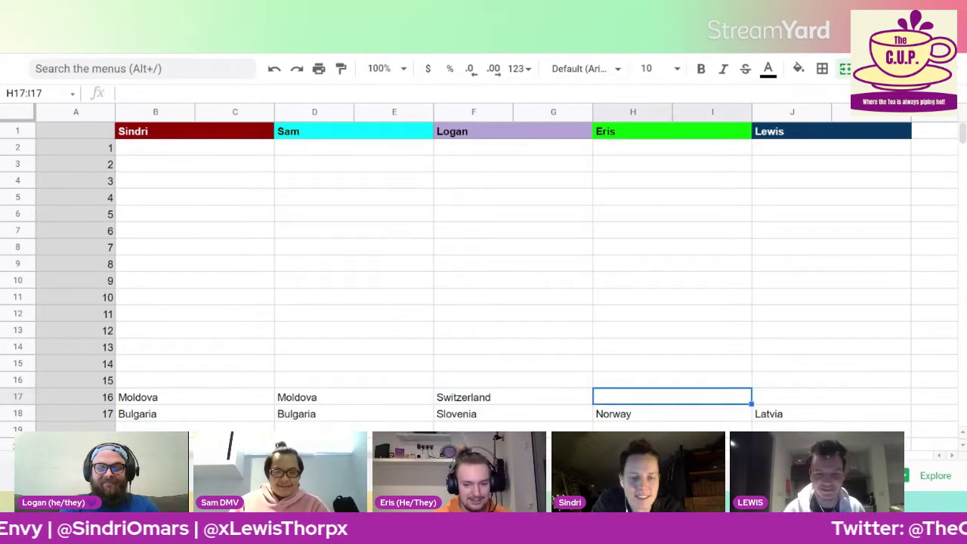
{"action": "type", "text": "Bulgaria"}
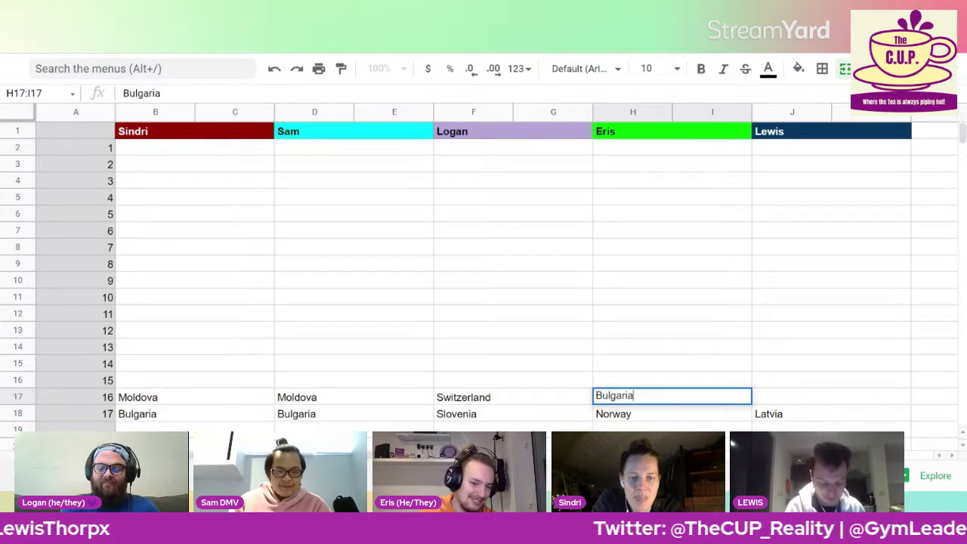
{"action": "key", "text": "Tab"}
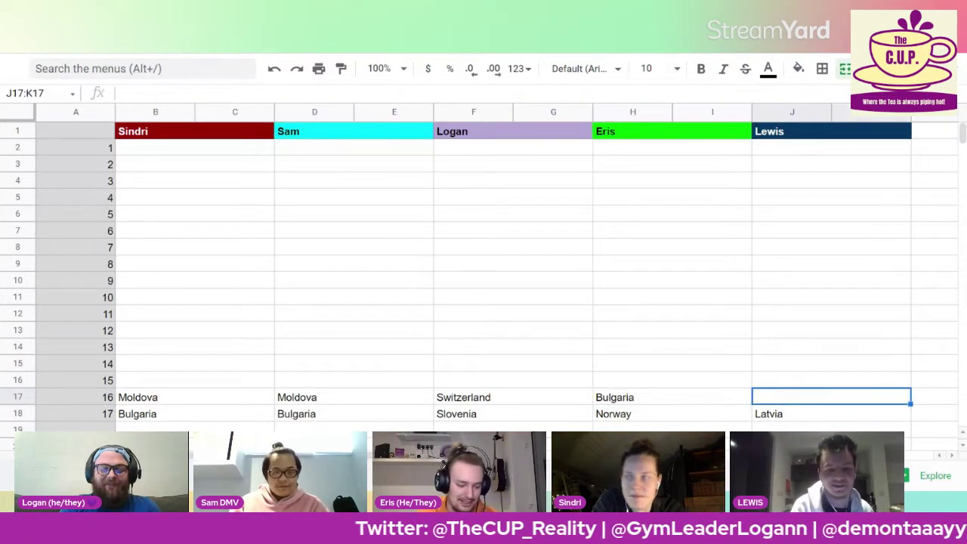
{"action": "type", "text": "Moldova"}
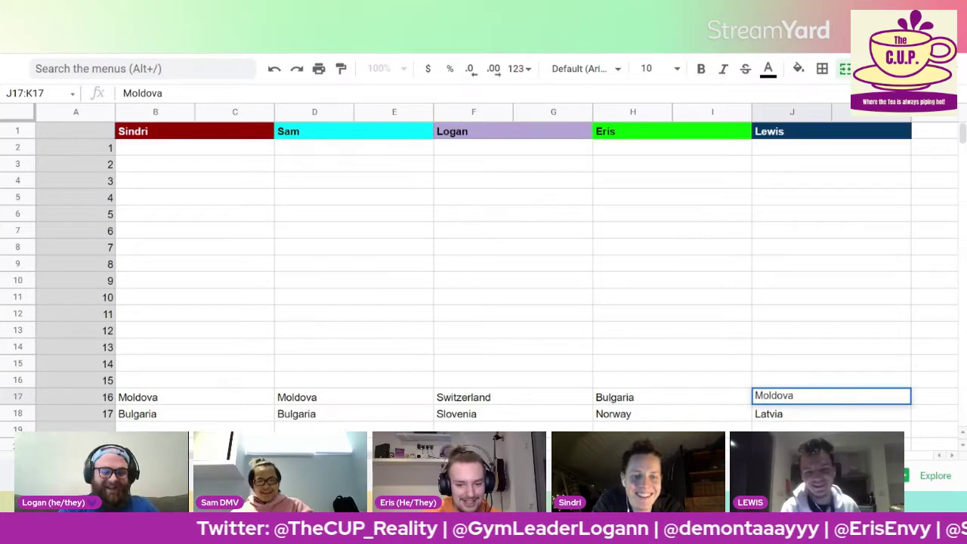
Step: Enter the first two participants' rank 15 picks in row 16: Latvia in B16 and Switzerland in D16
{"action": "left_click", "coordinate": [175, 381]}
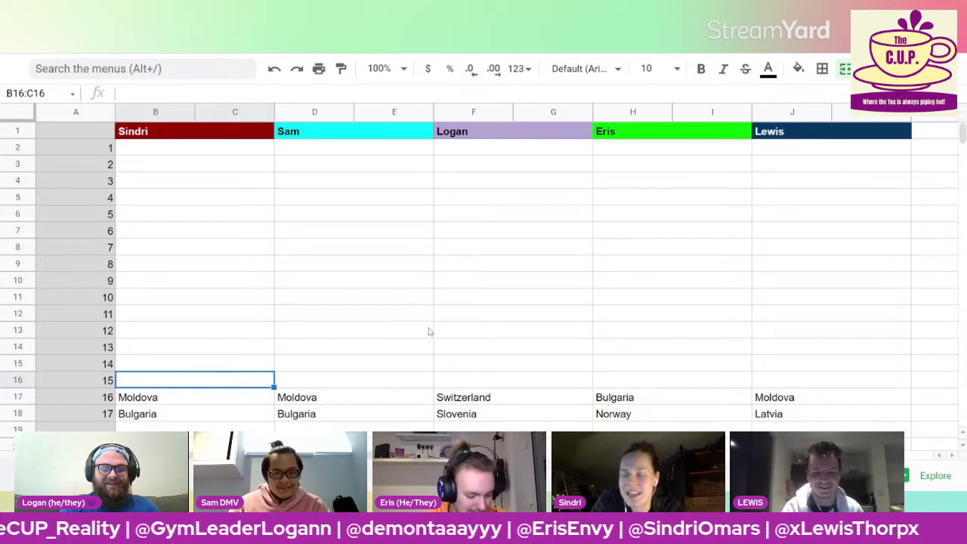
{"action": "type", "text": "Lat"}
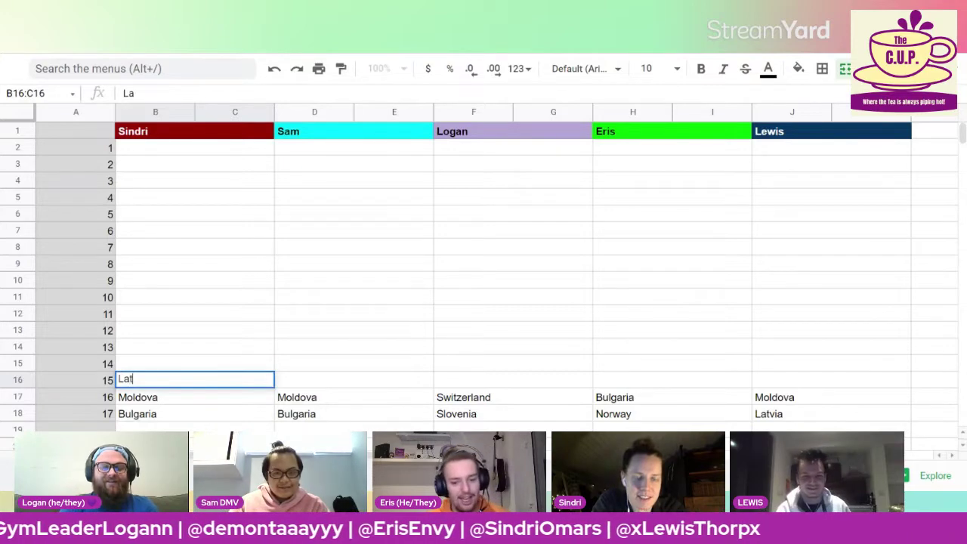
{"action": "type", "text": "via"}
{"action": "key", "text": "Tab"}
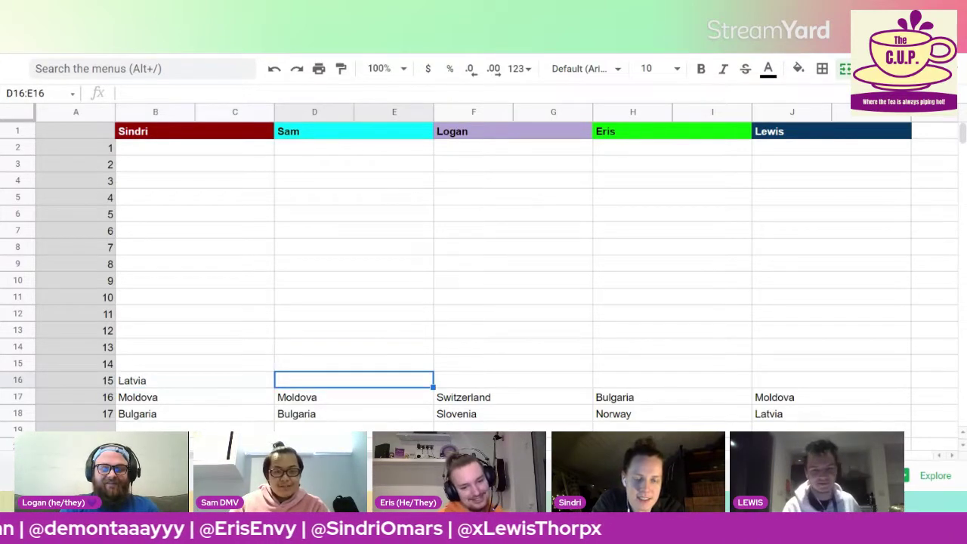
{"action": "type", "text": "Swi"}
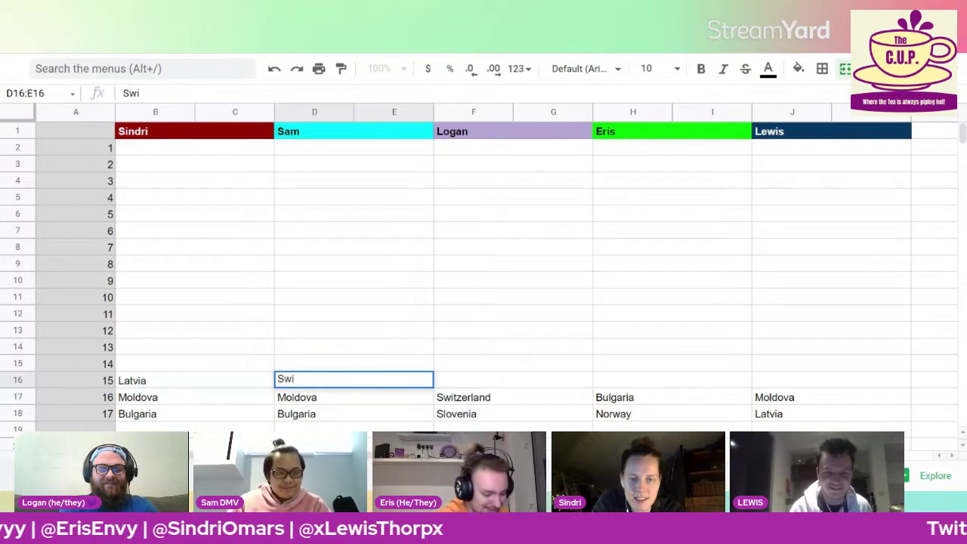
{"action": "type", "text": "tzerland"}
{"action": "key", "text": "Tab"}
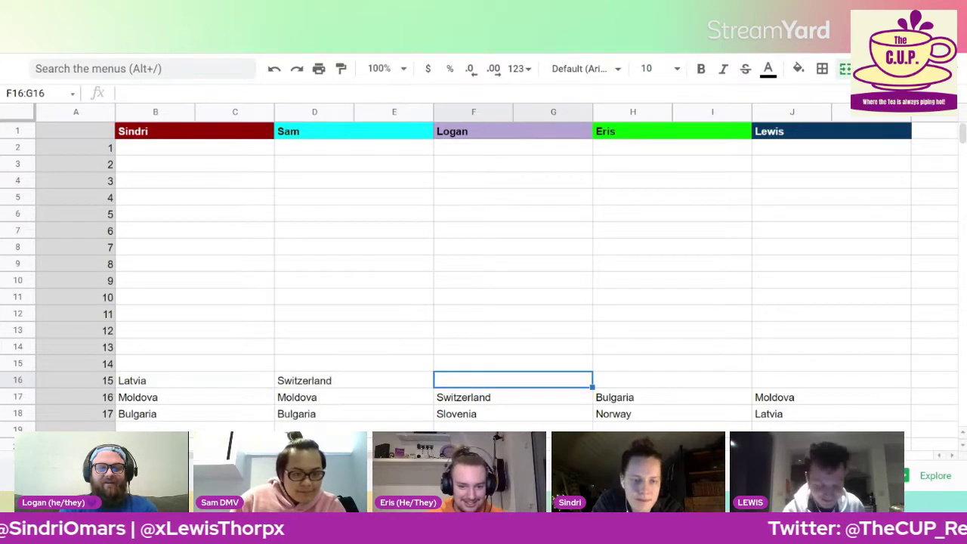
Step: Complete the rank 15 picks in row 16 with Bulgaria in F16, Switzerland in H16 and Armenia in J16
{"action": "type", "text": "Bulgaria"}
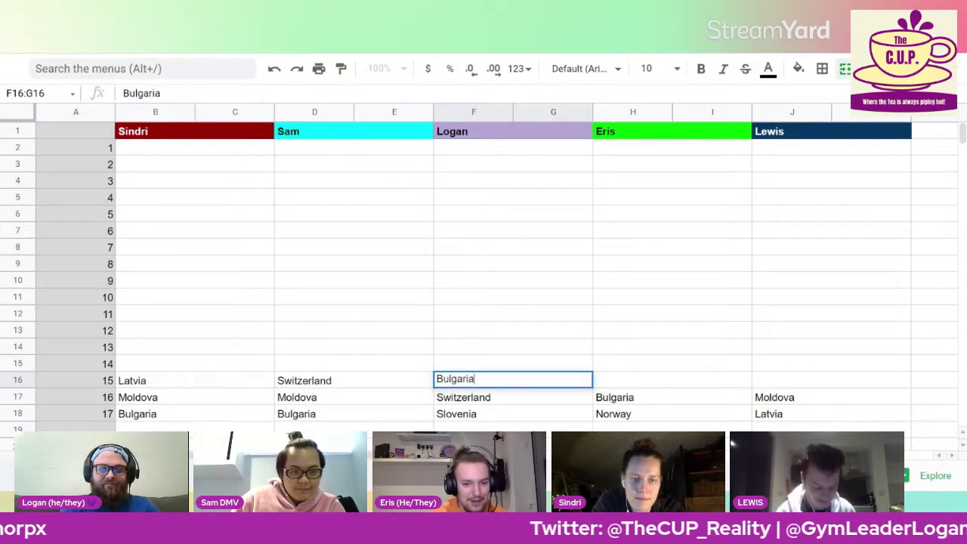
{"action": "key", "text": "Tab"}
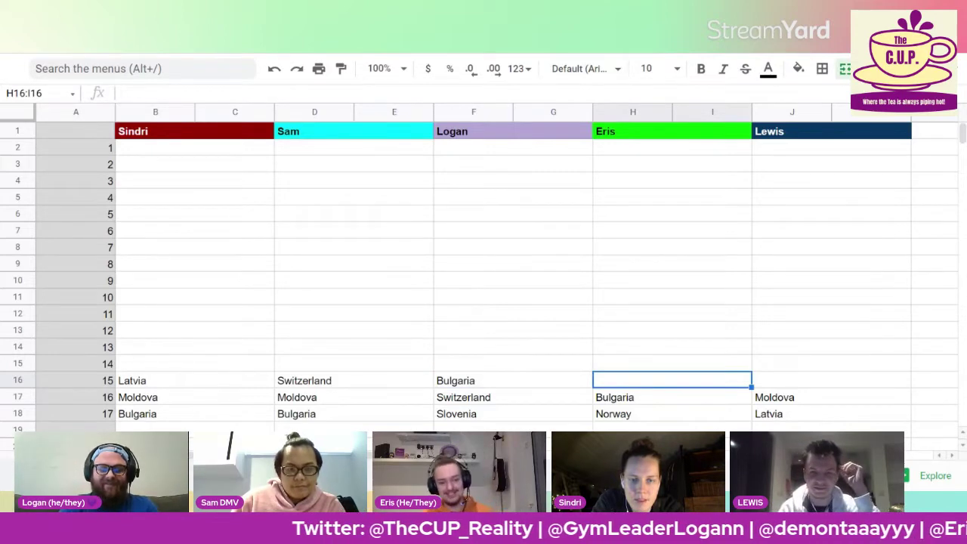
{"action": "type", "text": "Switzerland"}
{"action": "key", "text": "Tab"}
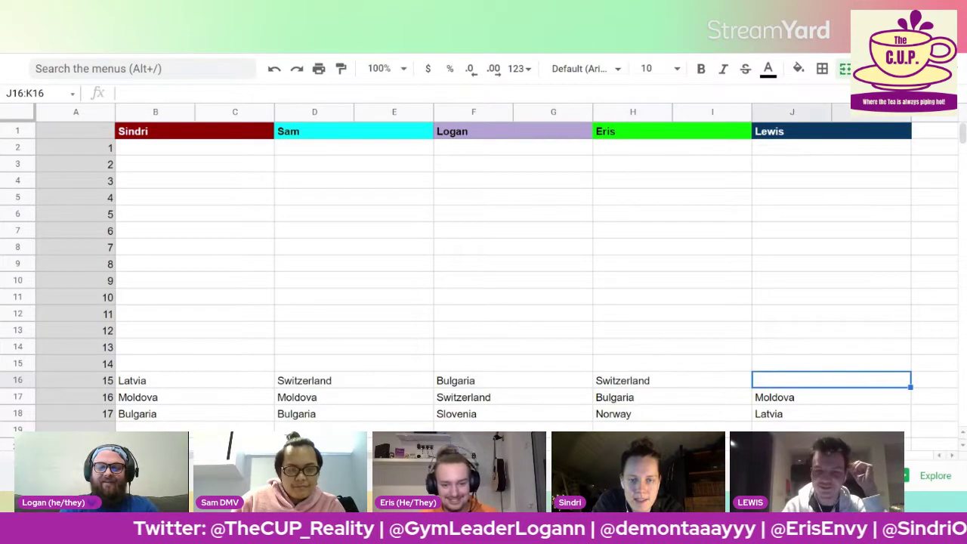
{"action": "type", "text": "Armer"}
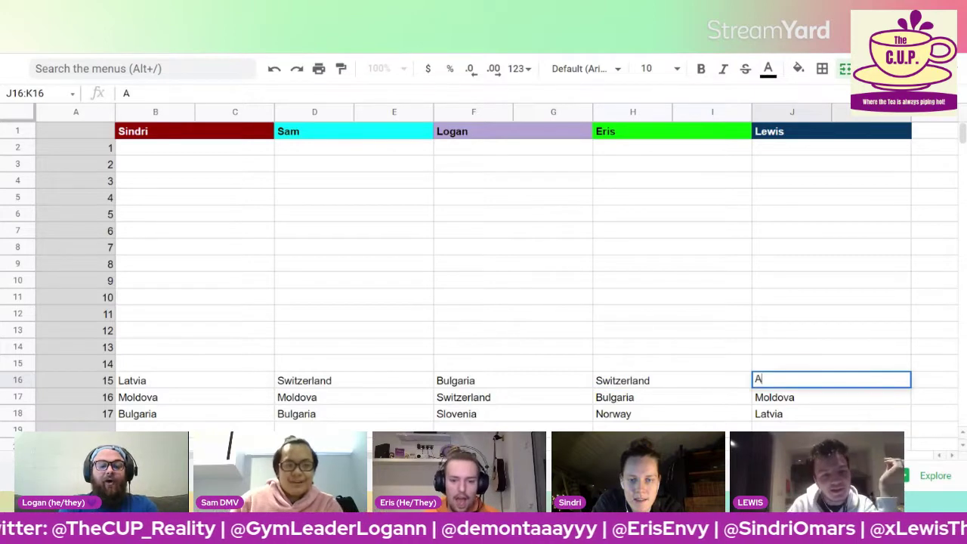
{"action": "key", "text": "BackSpace"}
{"action": "key", "text": "BackSpace"}
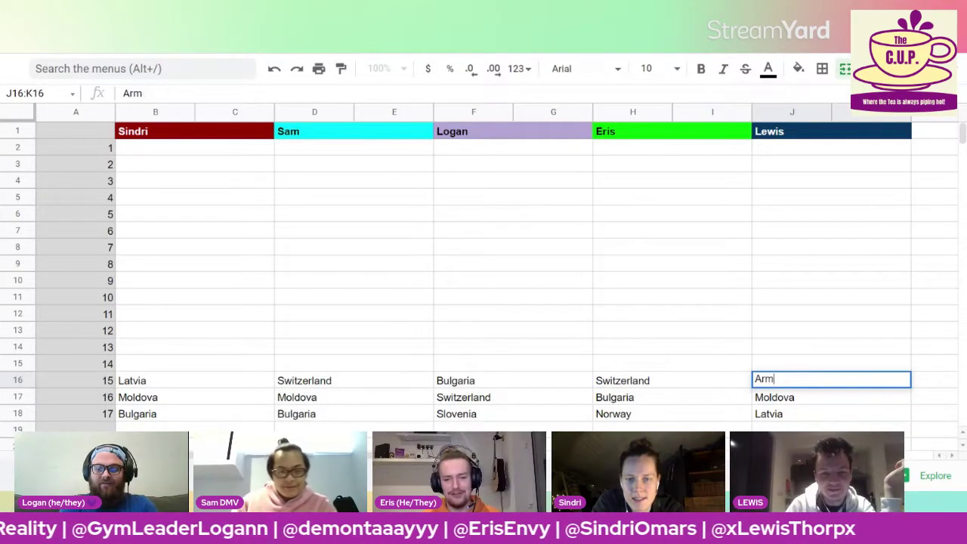
{"action": "type", "text": "enia"}
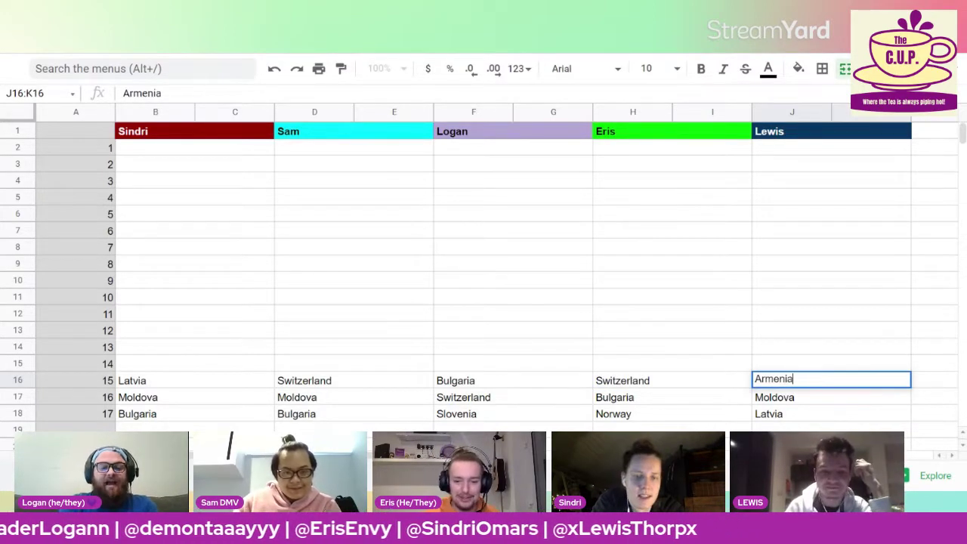
Step: Enter the first three participants' rank 14 picks in row 15: Switzerland in B15, Slovenia in D15 and Moldova in F15
{"action": "left_click", "coordinate": [144, 364]}
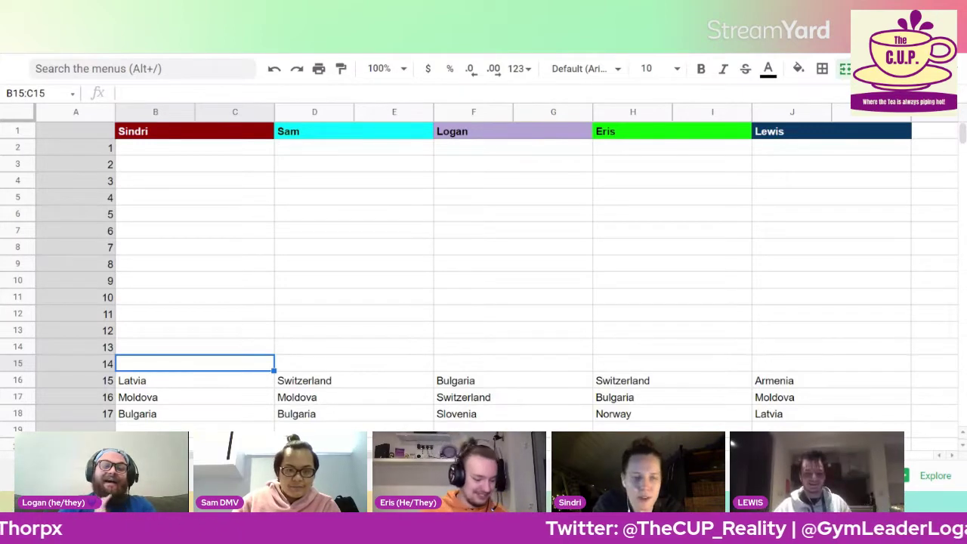
{"action": "type", "text": "Swit"}
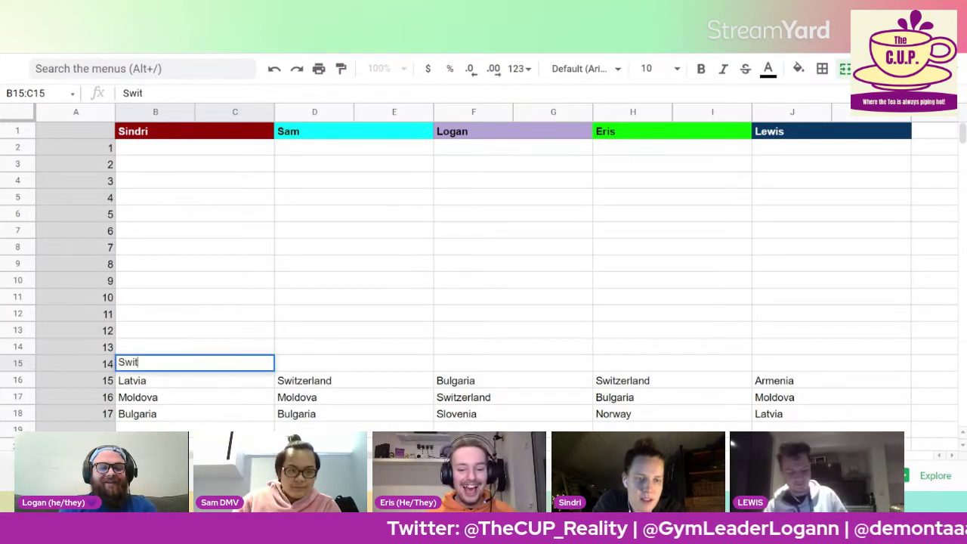
{"action": "type", "text": "zerland"}
{"action": "key", "text": "Tab"}
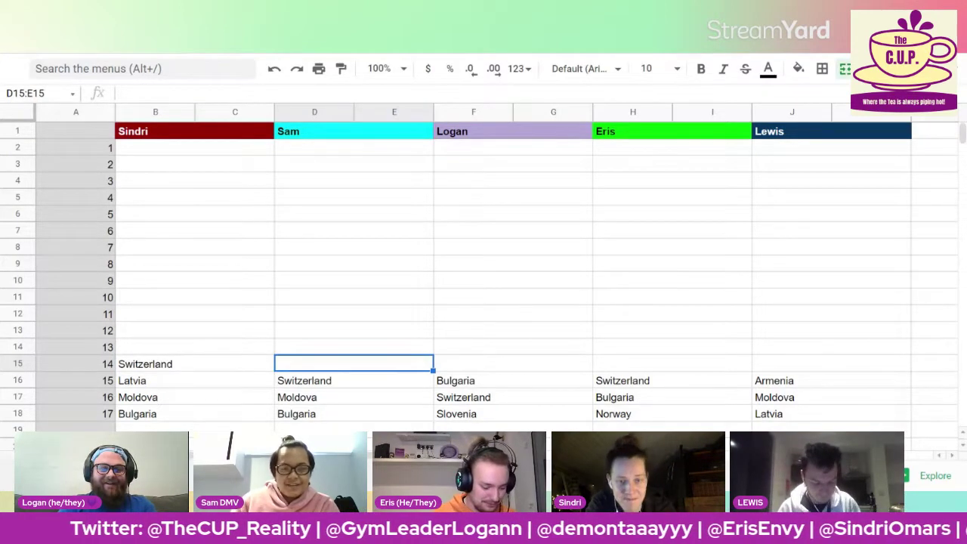
{"action": "type", "text": "Slovenia"}
{"action": "key", "text": "Tab"}
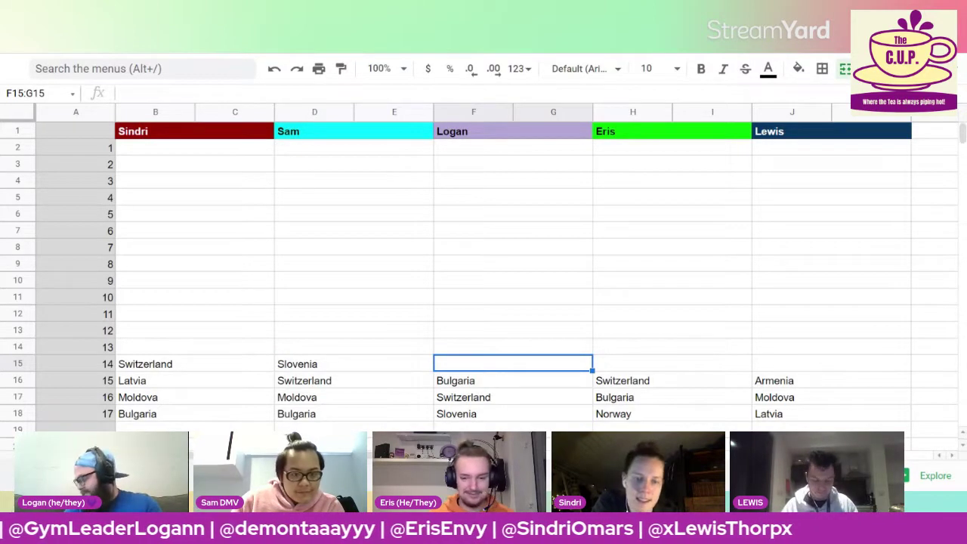
{"action": "type", "text": "Moldova"}
{"action": "key", "text": "Tab"}
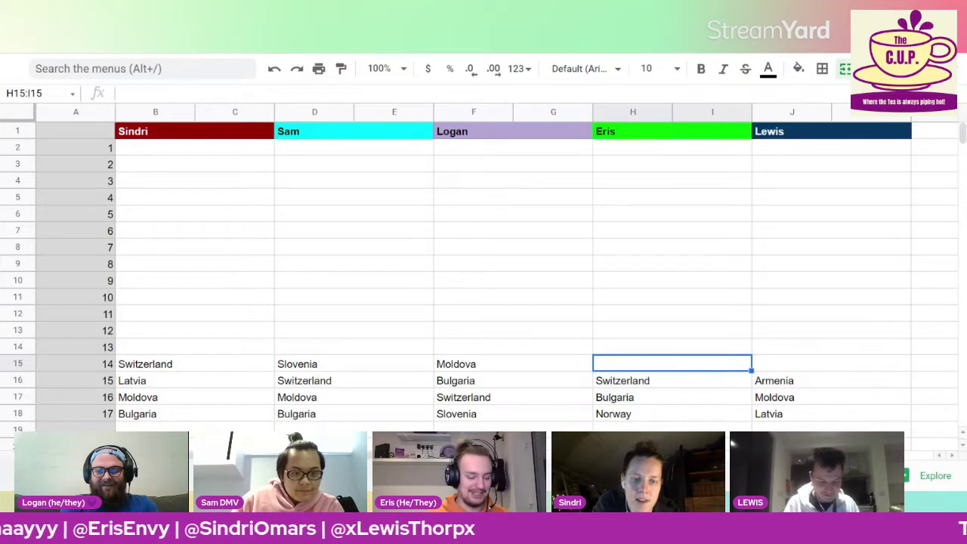
Step: Complete the rank 14 picks in row 15 with Netherlands in both H15 and J15
{"action": "type", "text": "Ne"}
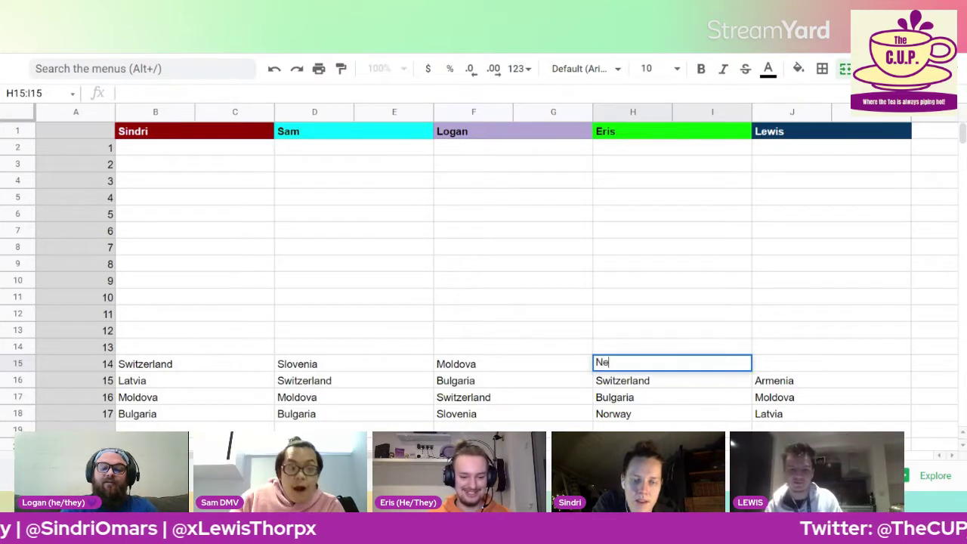
{"action": "type", "text": "therlands"}
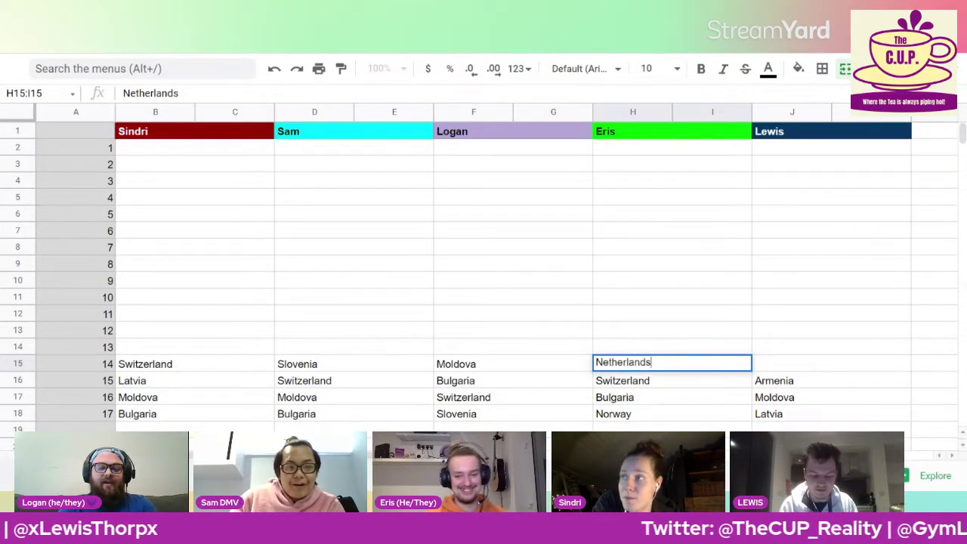
{"action": "key", "text": "Tab"}
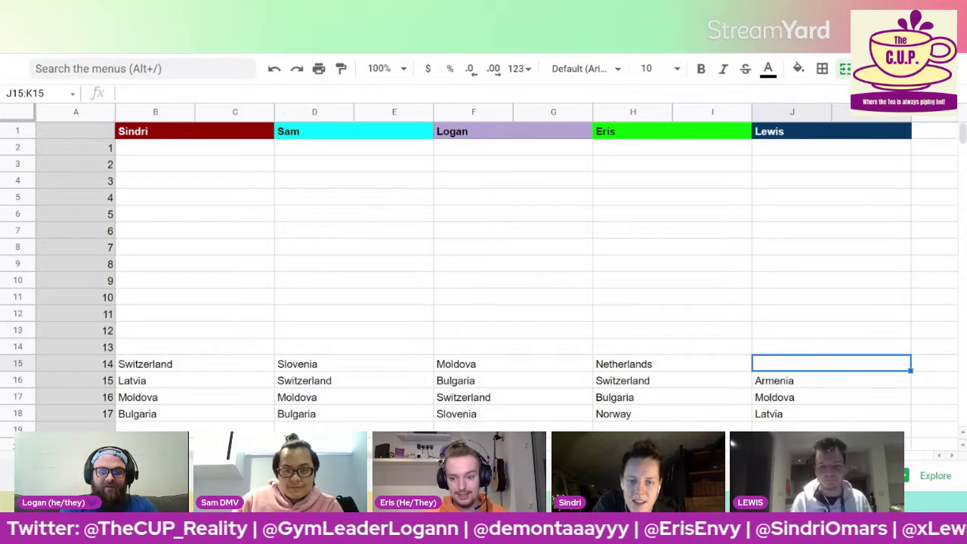
{"action": "type", "text": "Ner"}
{"action": "type", "text": "therlands"}
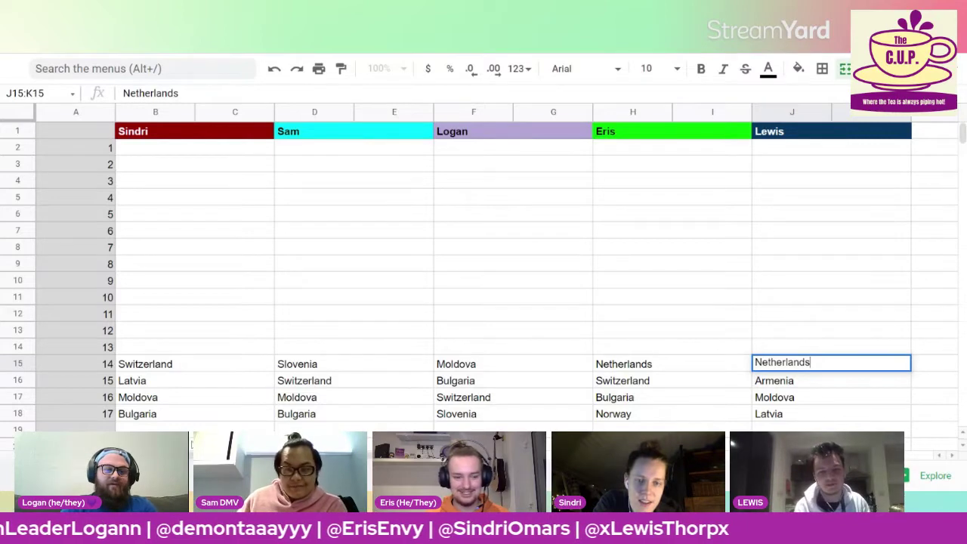
Step: Fill the five rank 13 picks in row 14 with Slovenia, Croatia, Austria, Portugal and Croatia, in column order
{"action": "left_click", "coordinate": [144, 344]}
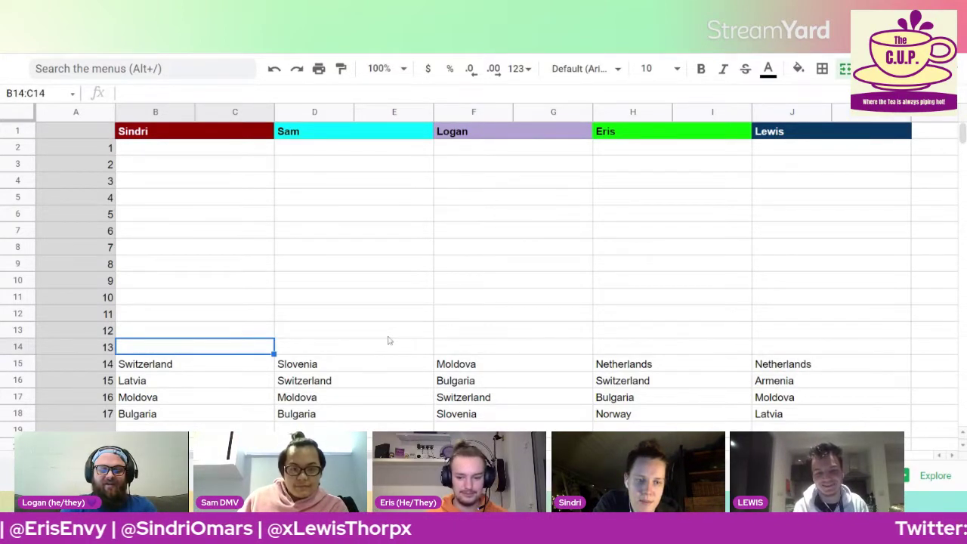
{"action": "type", "text": "Slovenia"}
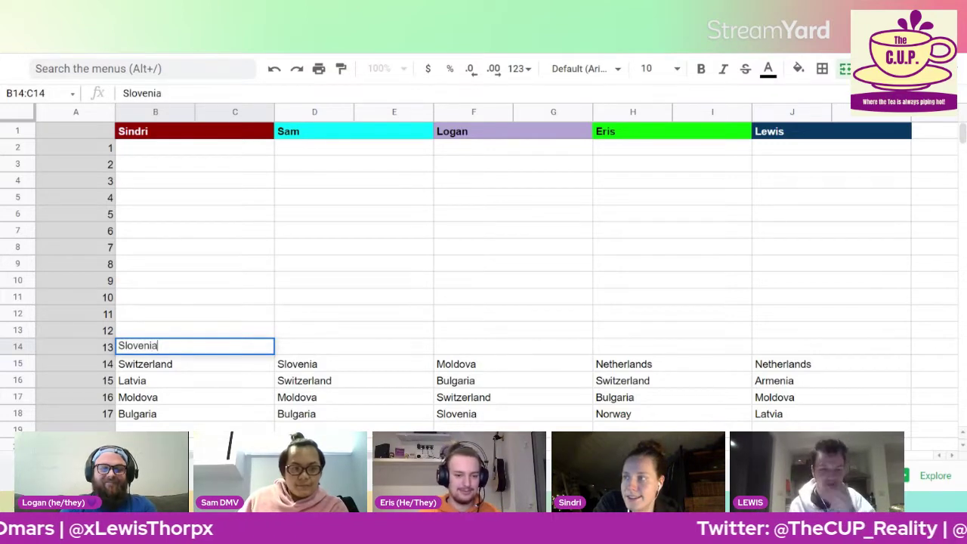
{"action": "key", "text": "Tab"}
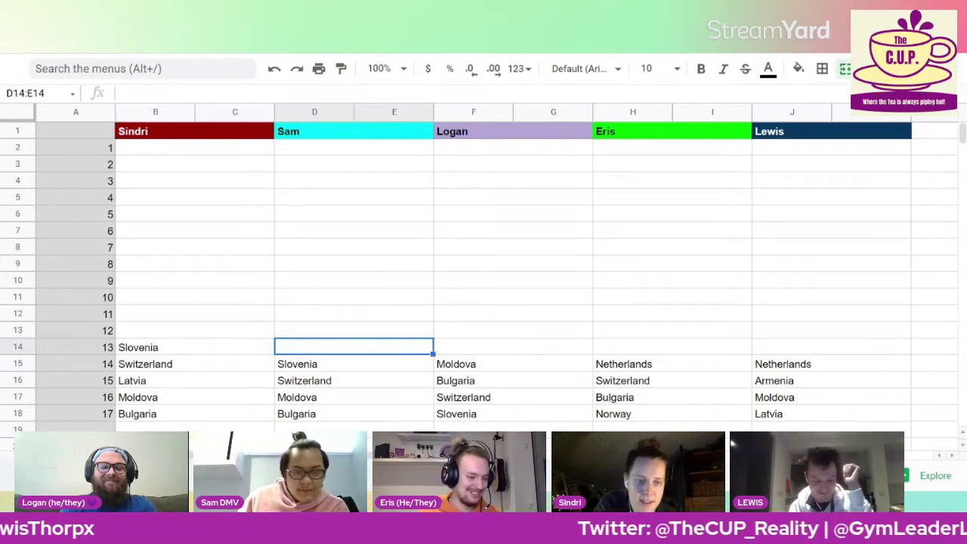
{"action": "type", "text": "C"}
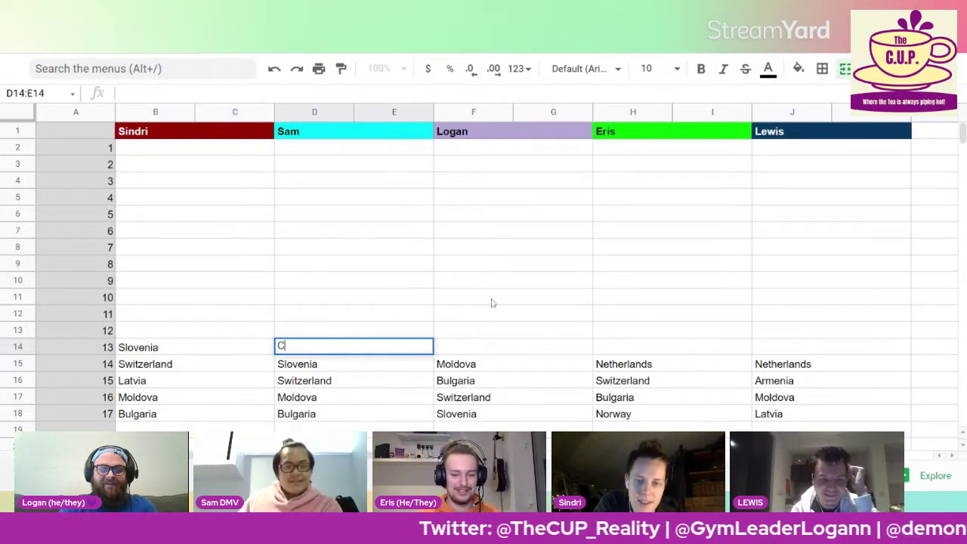
{"action": "type", "text": "roatia"}
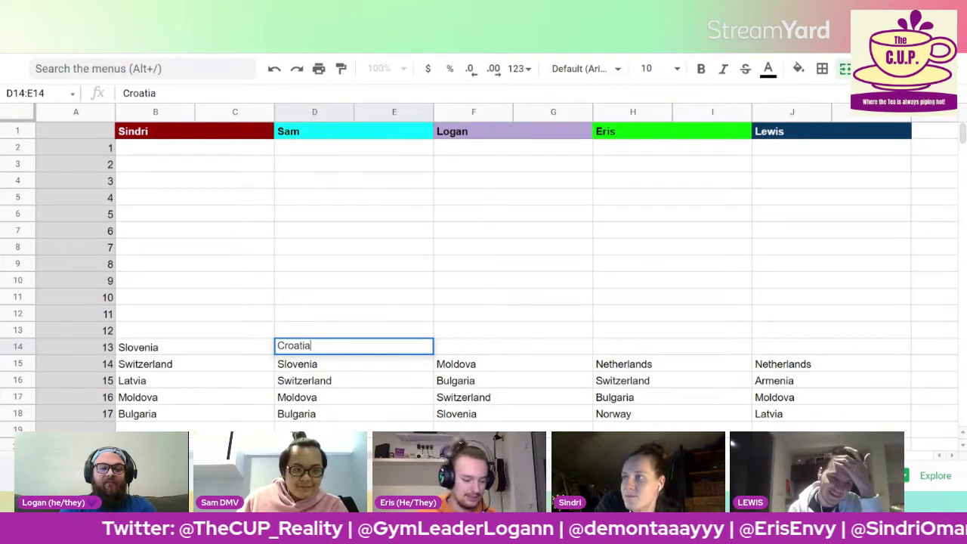
{"action": "key", "text": "Tab"}
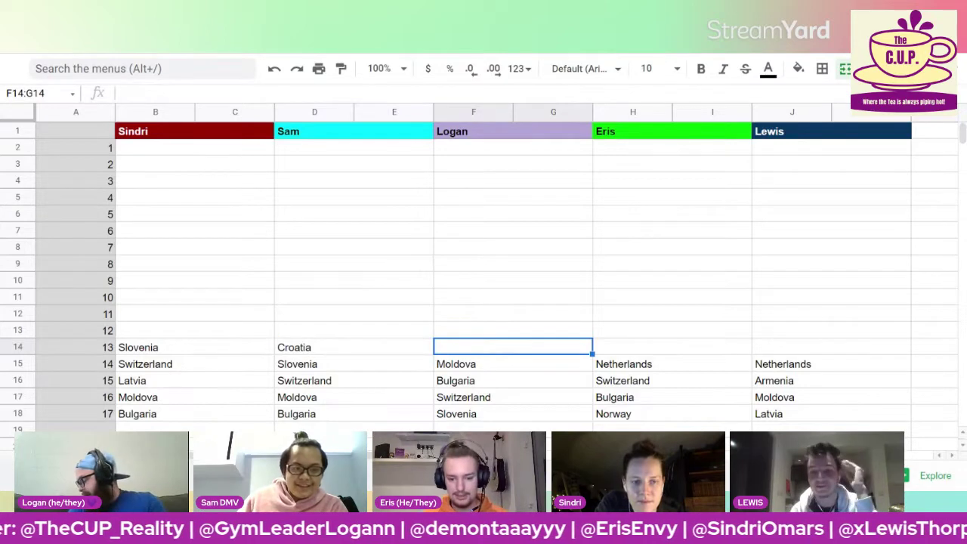
{"action": "type", "text": "Austria"}
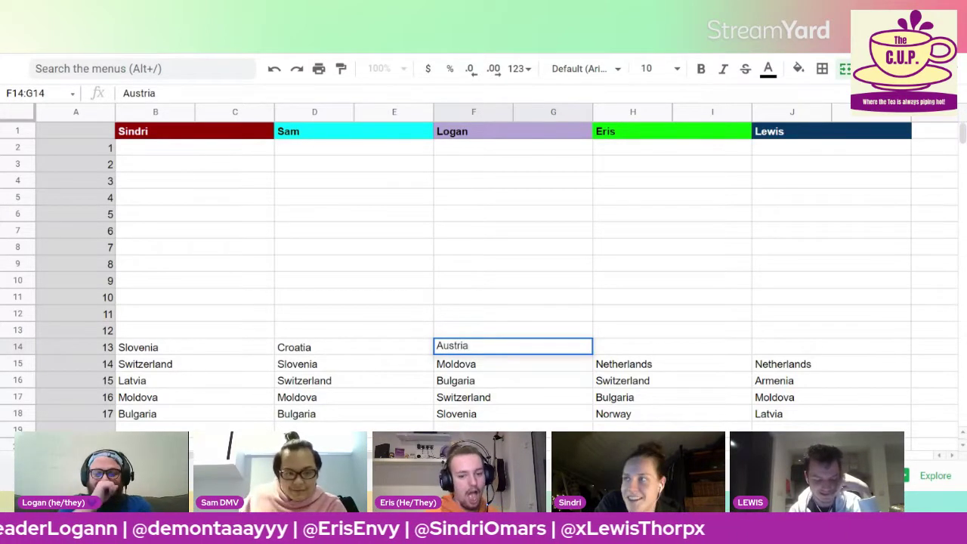
{"action": "key", "text": "Tab"}
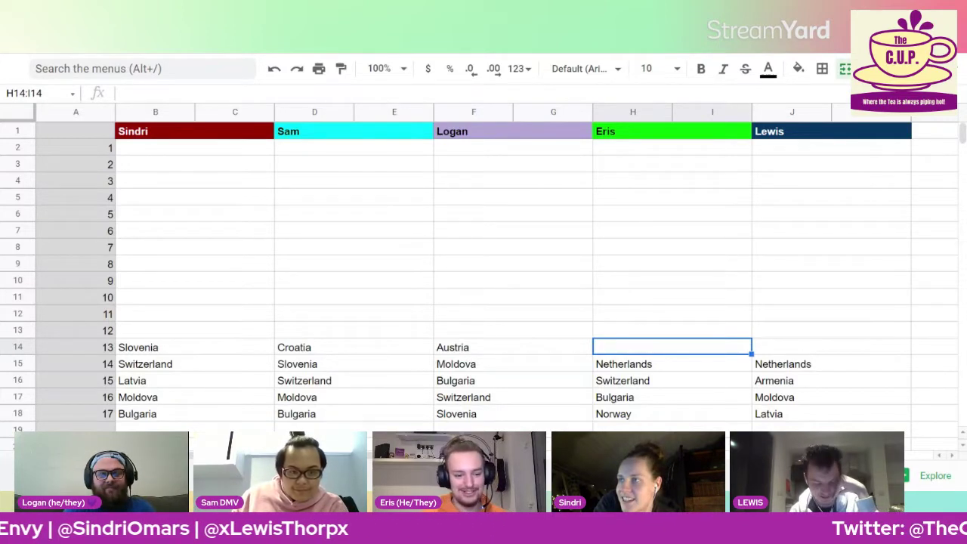
{"action": "type", "text": "Portugal"}
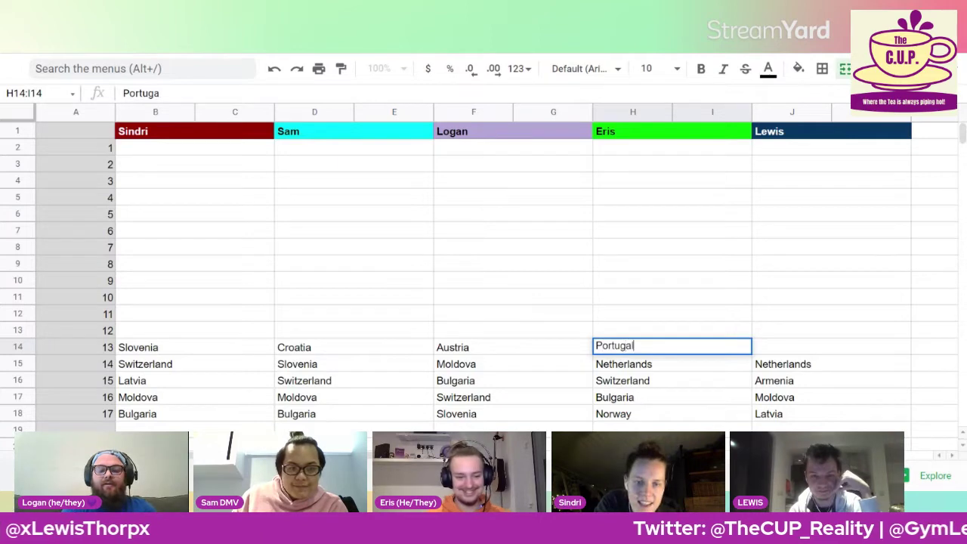
{"action": "key", "text": "Tab"}
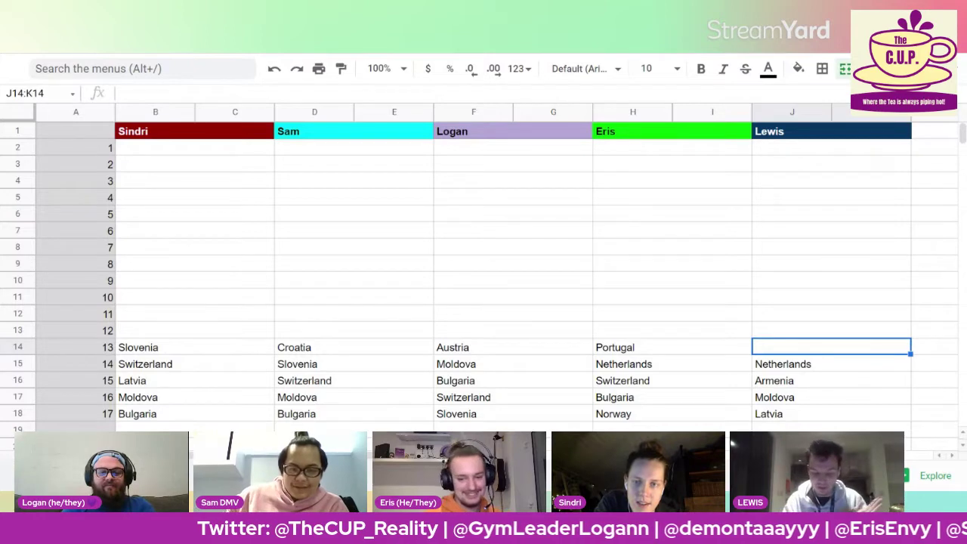
{"action": "type", "text": "Croatia"}
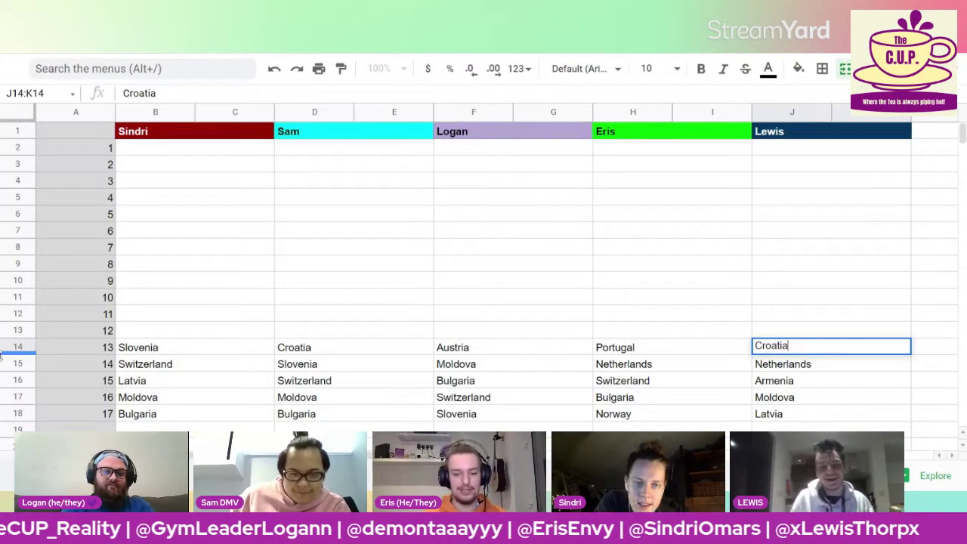
Step: Fill the five rank 12 picks in row 13 with Norway, Austria, Norway, Iceland and Lithuania, in column order
{"action": "left_click", "coordinate": [147, 333]}
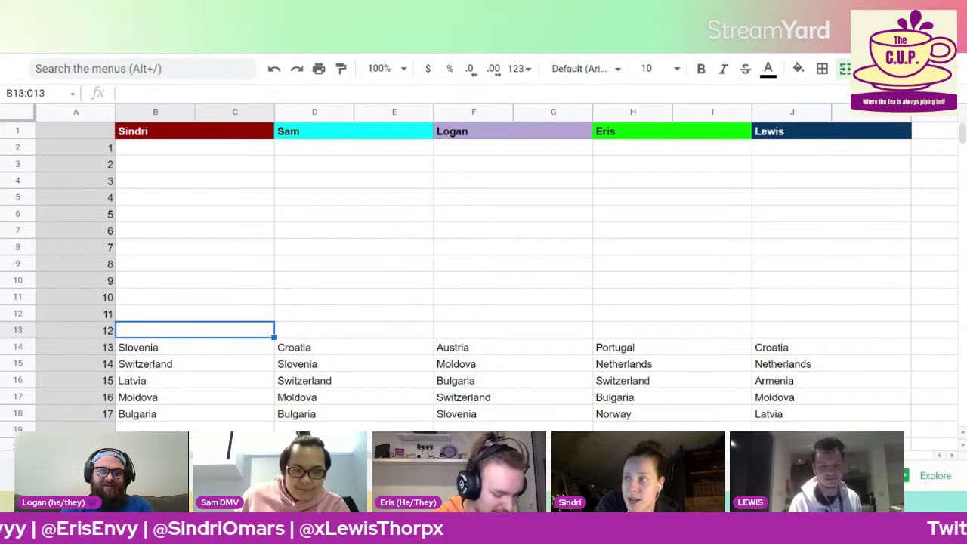
{"action": "type", "text": "Norway"}
{"action": "key", "text": "Tab"}
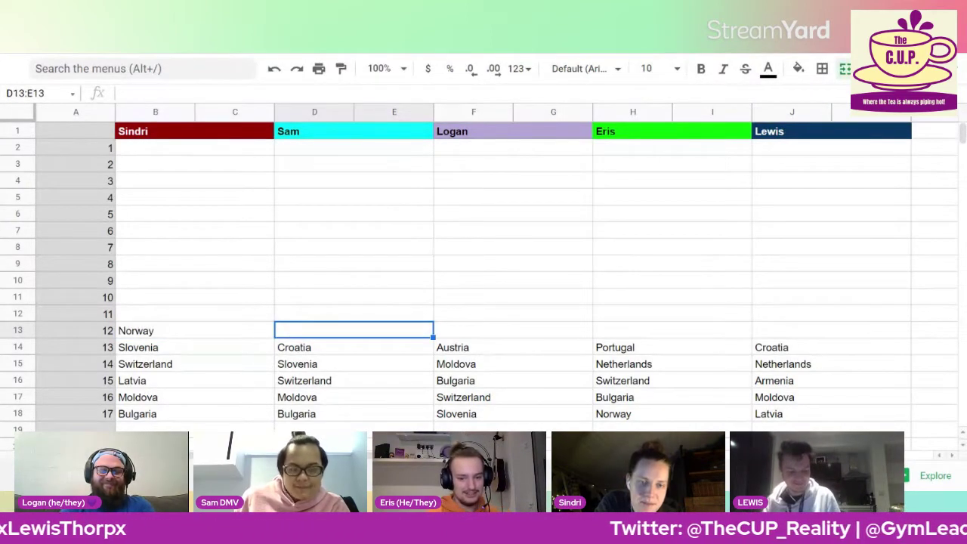
{"action": "type", "text": "Austr"}
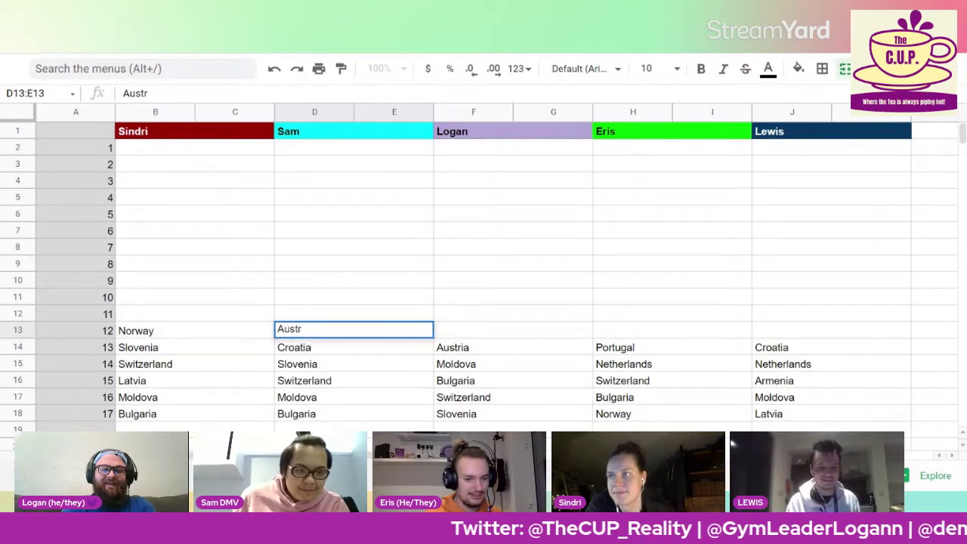
{"action": "type", "text": "ia"}
{"action": "key", "text": "Tab"}
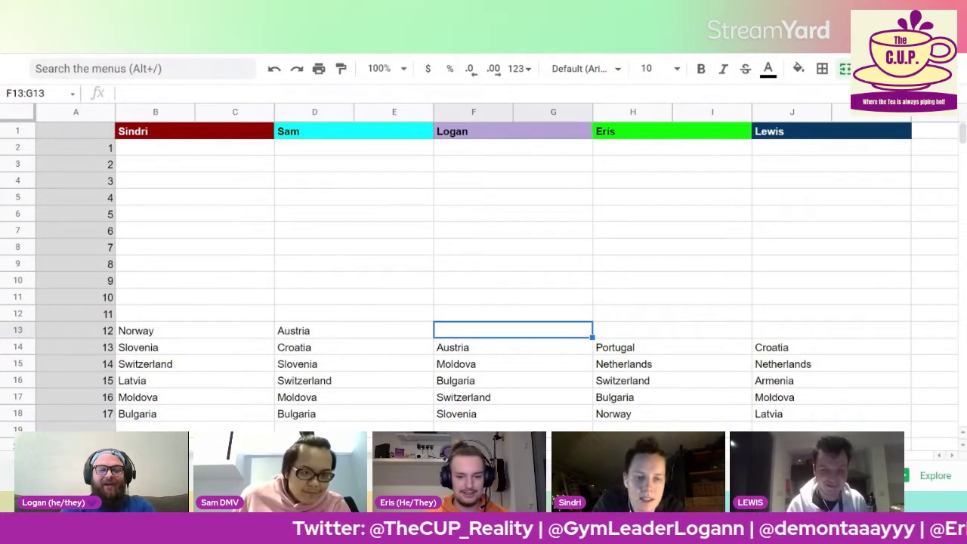
{"action": "type", "text": "Norway"}
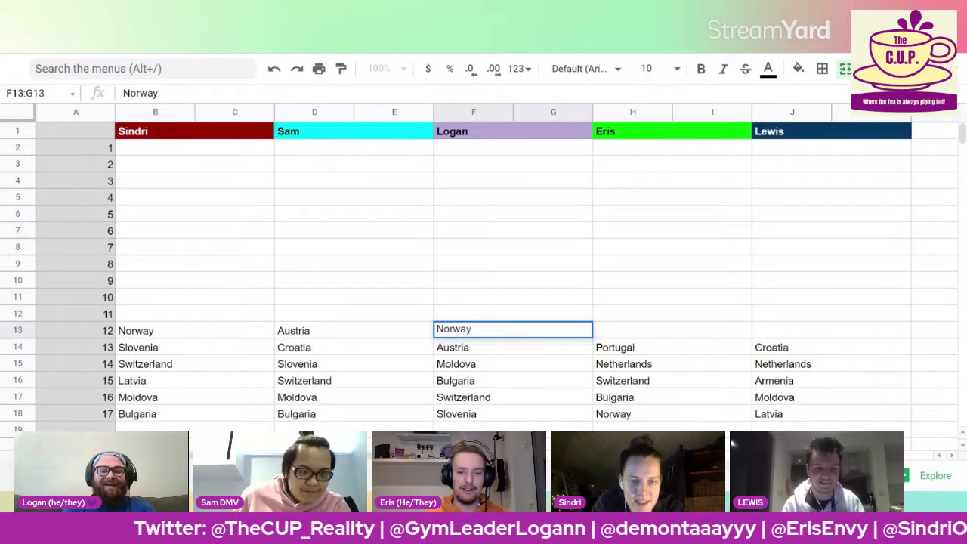
{"action": "key", "text": "Tab"}
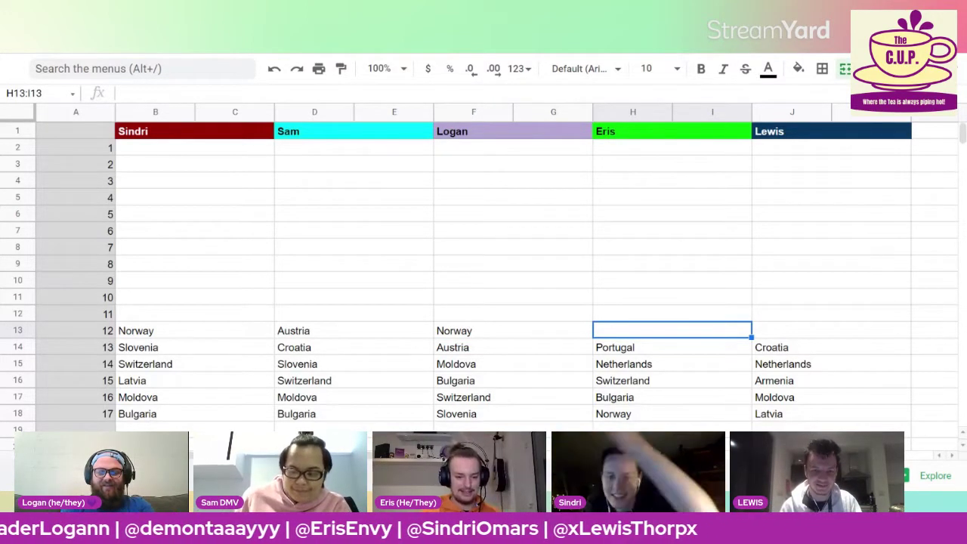
{"action": "type", "text": "Iceland"}
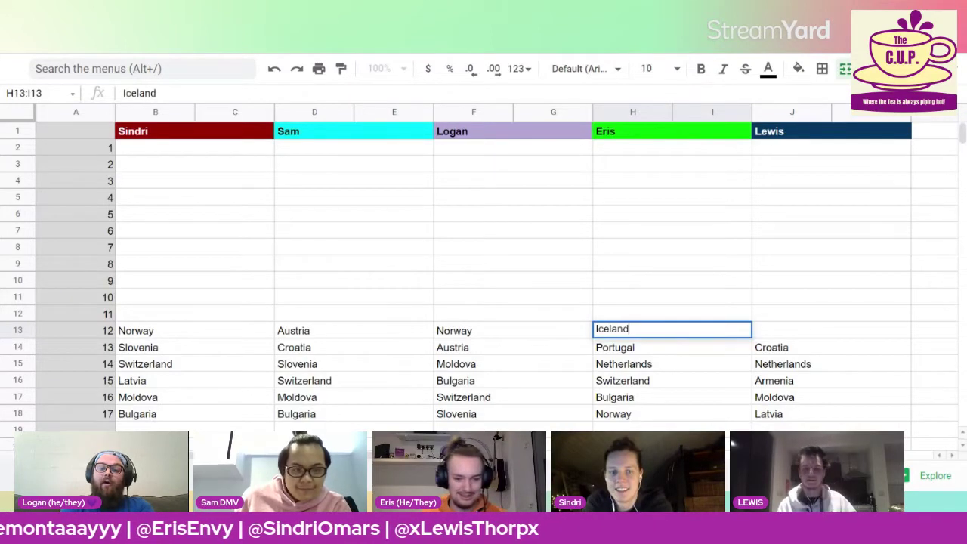
{"action": "key", "text": "Tab"}
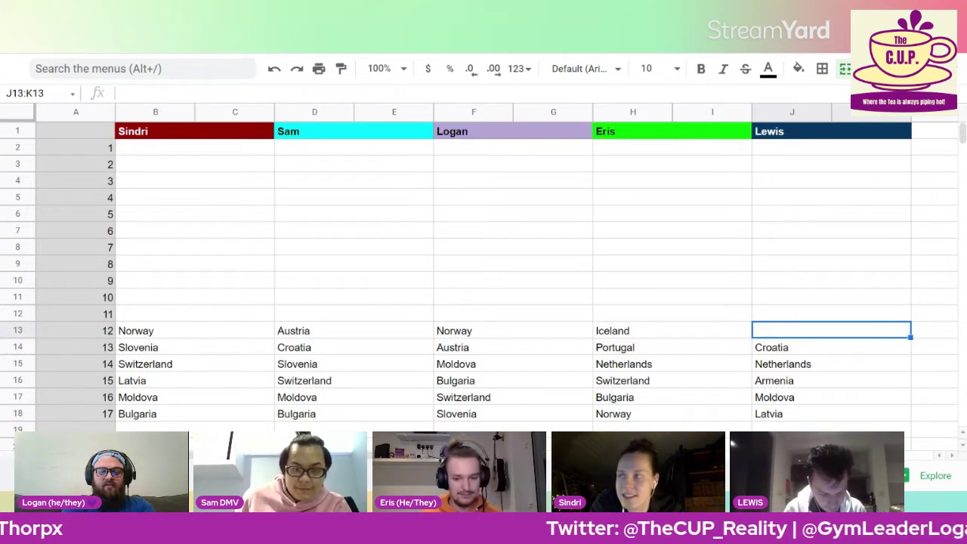
{"action": "type", "text": "Lithuania"}
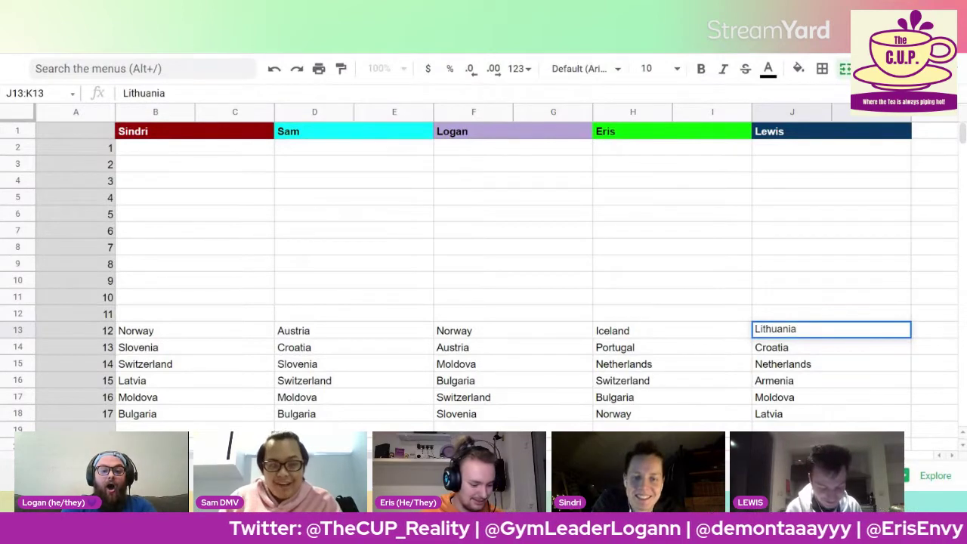
Step: Enter the first two participants' rank 11 picks in row 12: Croatia in B12 and Norway in D12
{"action": "left_click", "coordinate": [148, 316]}
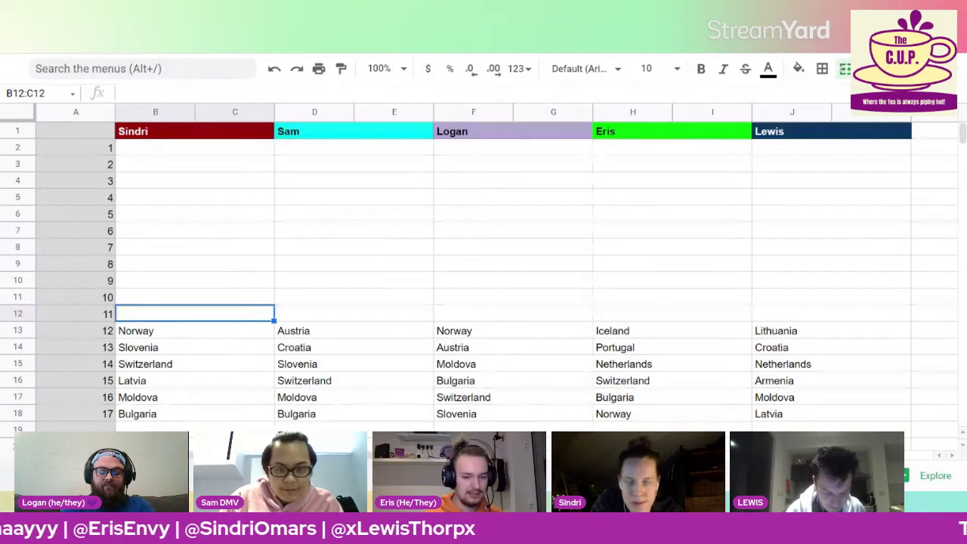
{"action": "type", "text": "Croatia"}
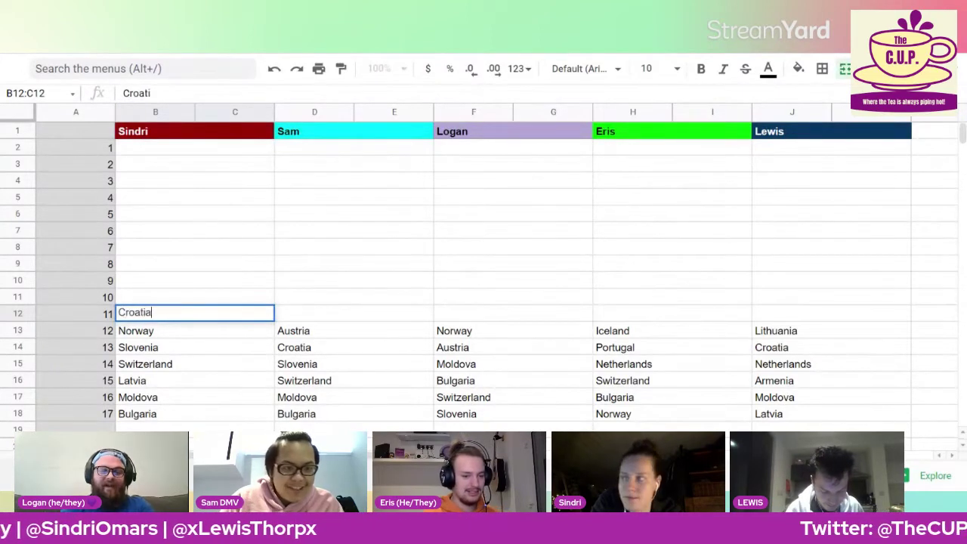
{"action": "key", "text": "Tab"}
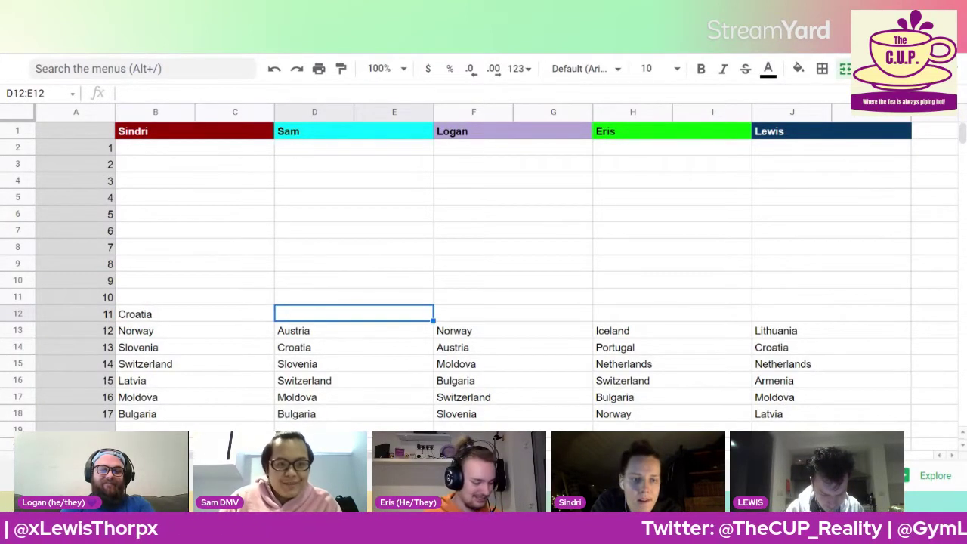
{"action": "type", "text": "Norway"}
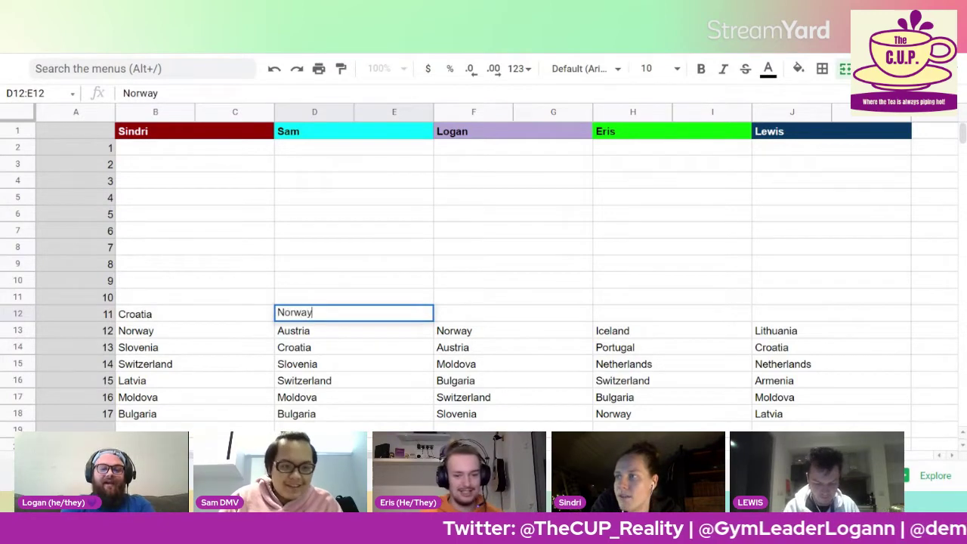
{"action": "key", "text": "Tab"}
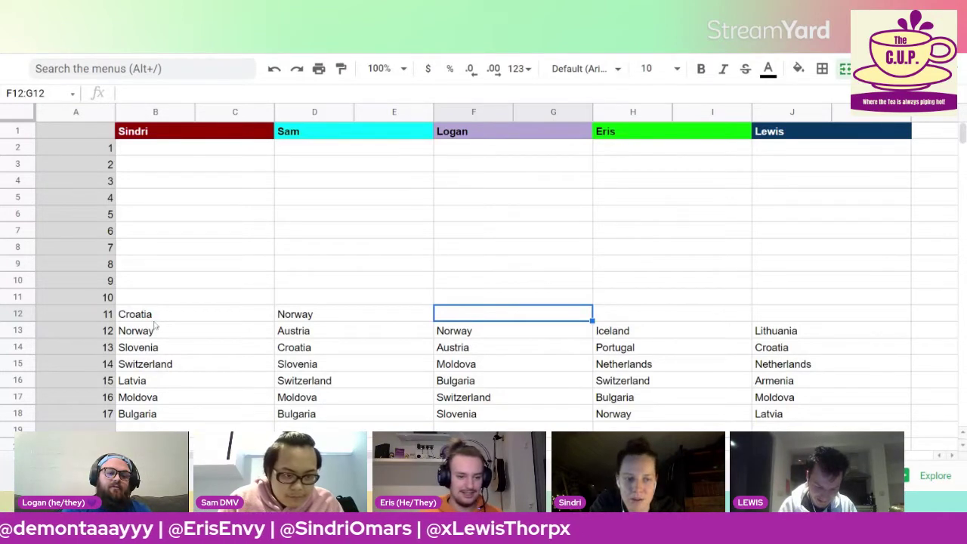
Step: Move the first participant's picks in B12:C15 up one row to start at B11, and enter Denmark as the rank 14 pick in B15
{"action": "left_click_drag", "start_coordinate": [155, 318], "coordinate": [157, 367]}
{"action": "key", "text": "ctrl+c"}
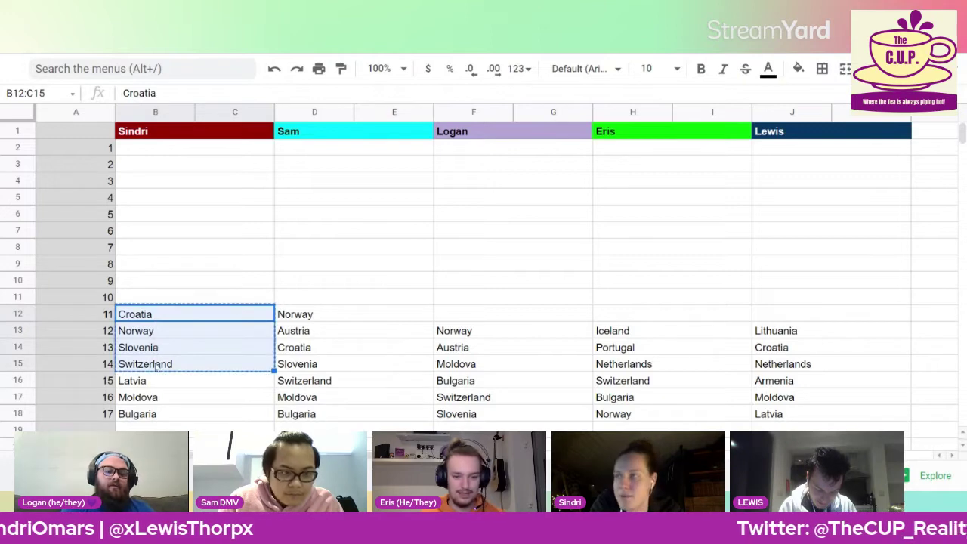
{"action": "left_click", "coordinate": [138, 295]}
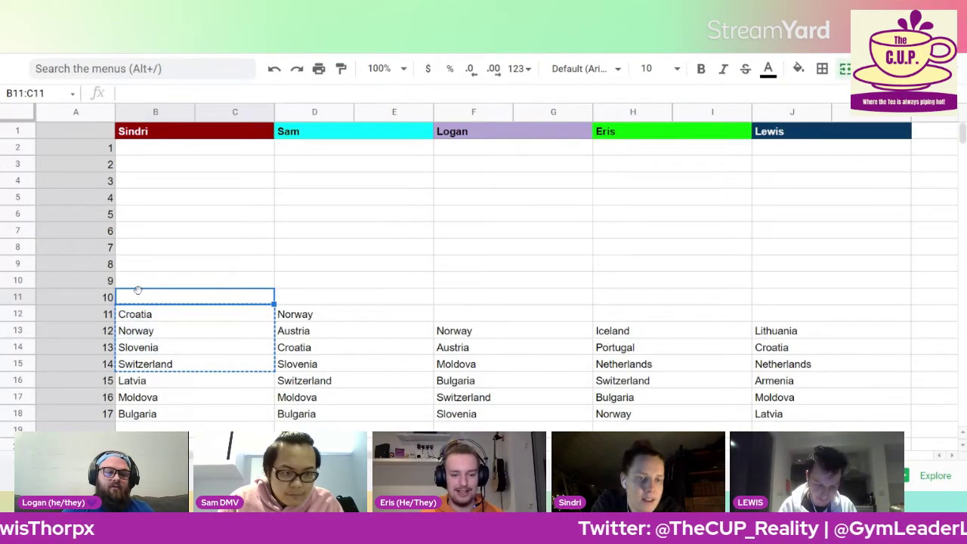
{"action": "key", "text": "ctrl+v"}
{"action": "left_click", "coordinate": [140, 364]}
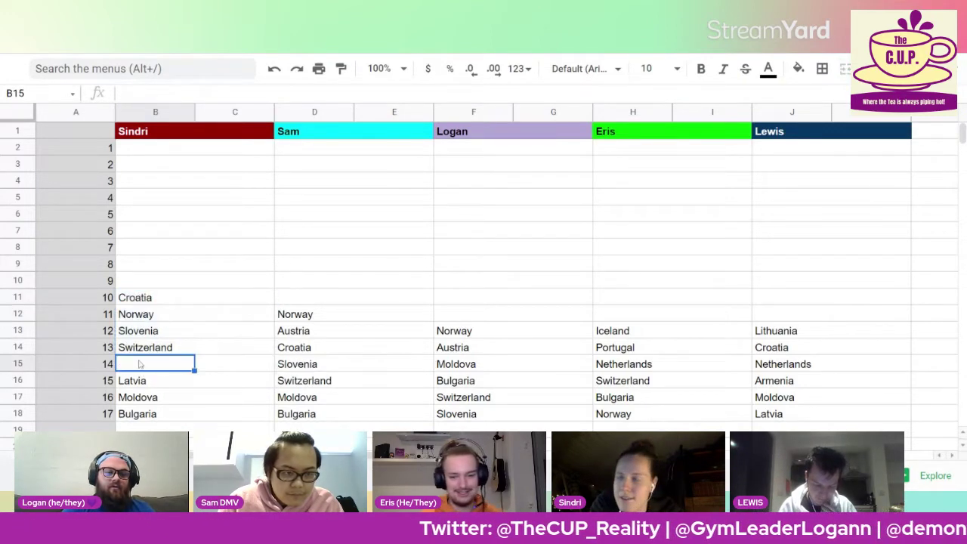
{"action": "type", "text": "Denmark"}
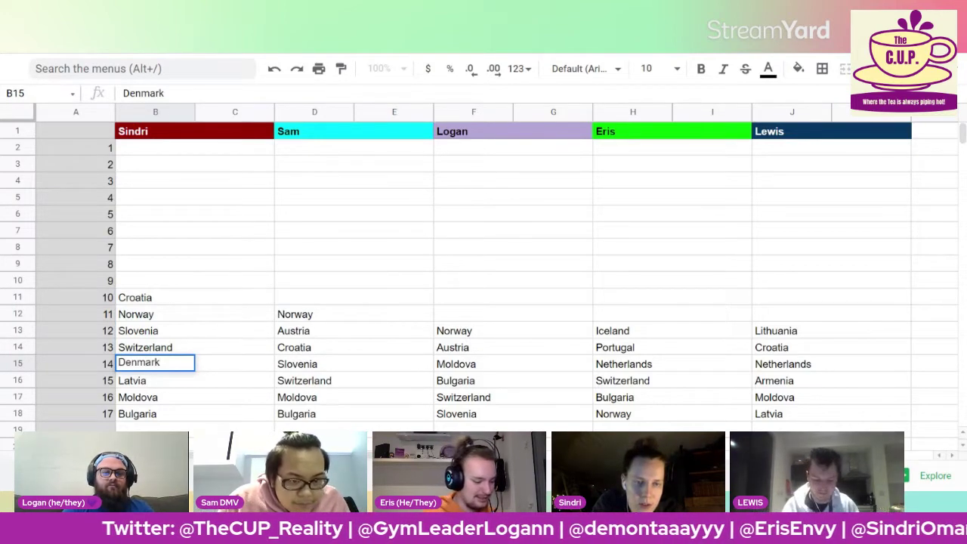
{"action": "left_click", "coordinate": [321, 301]}
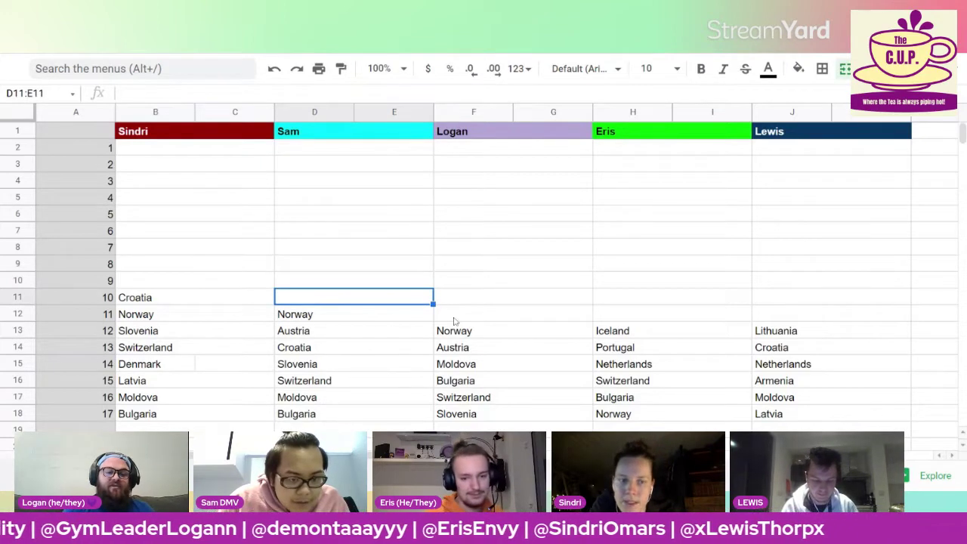
Step: Complete the rank 11 picks in row 12 with Armenia in F12, Lithuania in H12 and Iceland in J12
{"action": "left_click", "coordinate": [454, 321]}
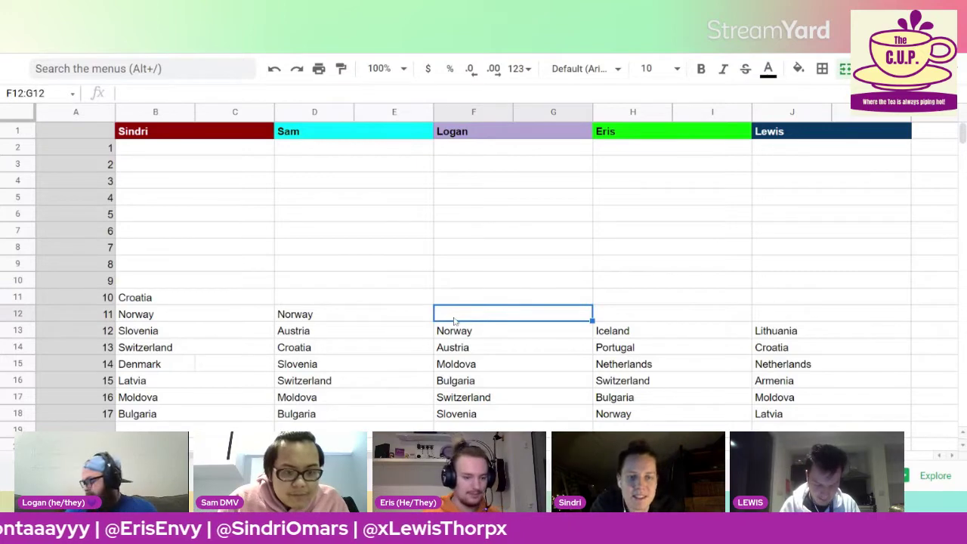
{"action": "type", "text": "Arme"}
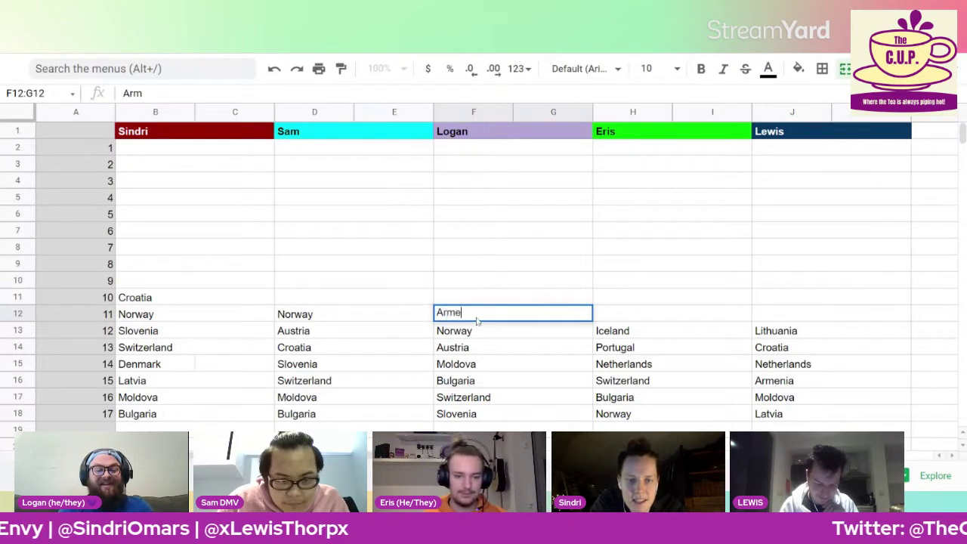
{"action": "type", "text": "nia"}
{"action": "key", "text": "Tab"}
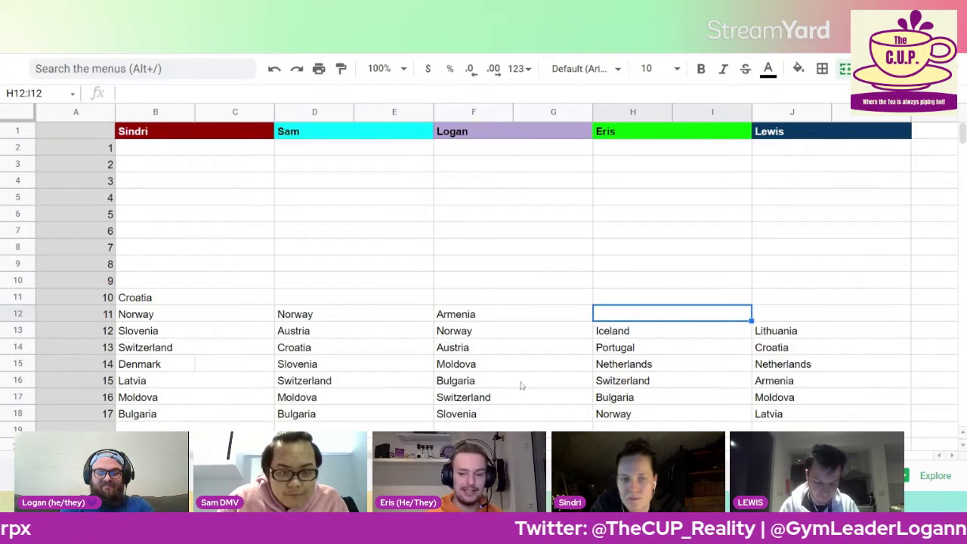
{"action": "type", "text": "Lithuania"}
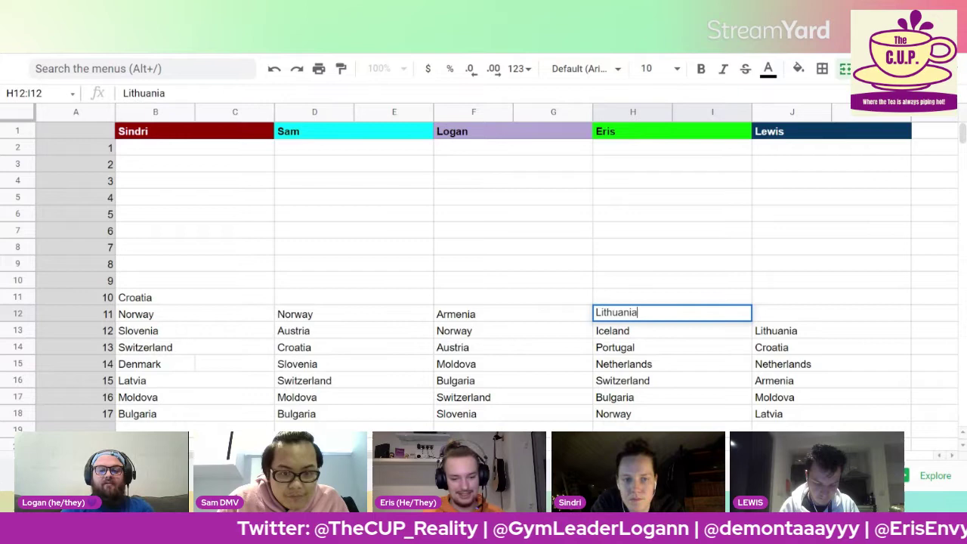
{"action": "key", "text": "Tab"}
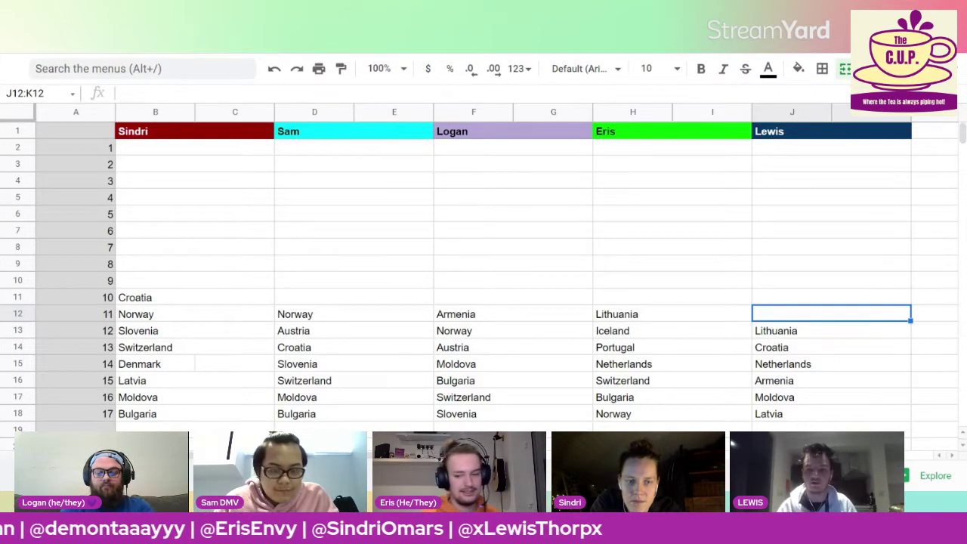
{"action": "type", "text": "Iceland"}
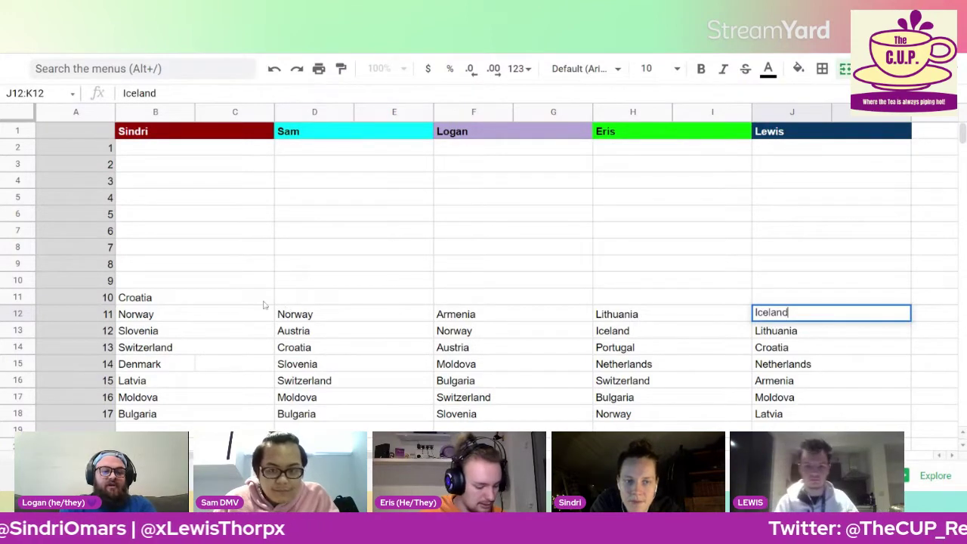
Step: Complete the rank 10 picks in row 11 with Armenia in D11, Ukraine in F11, Moldova in H11 and Denmark in J11
{"action": "left_click", "coordinate": [310, 300]}
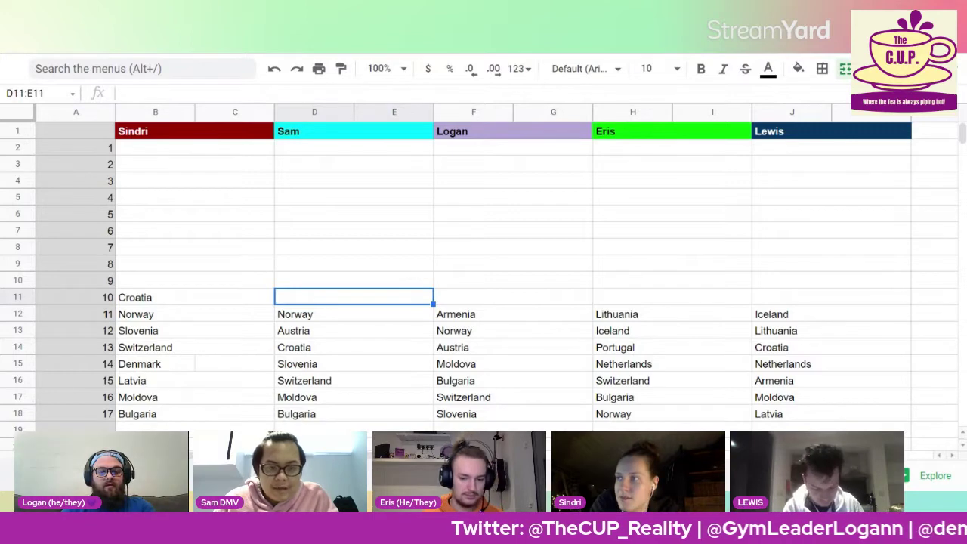
{"action": "type", "text": "Armenia"}
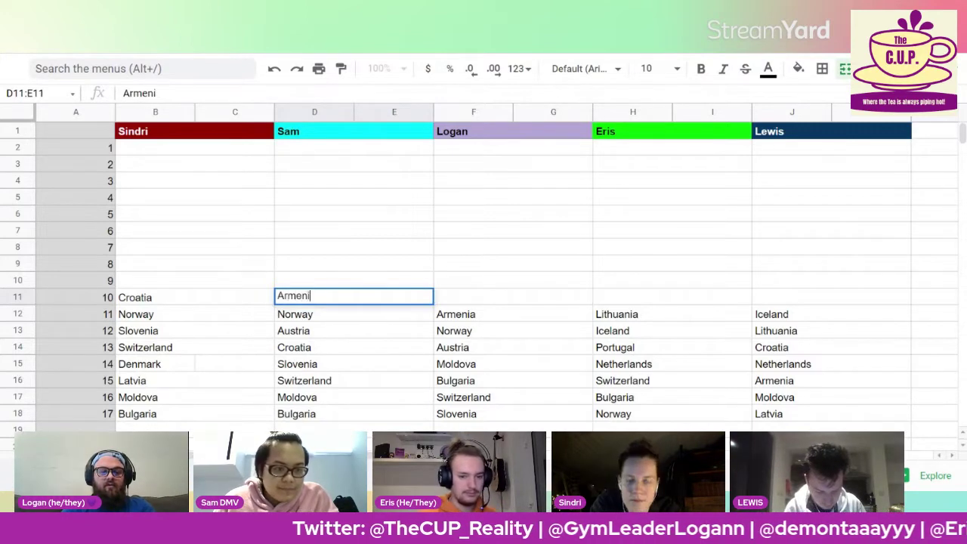
{"action": "key", "text": "Tab"}
{"action": "type", "text": "Ukraine"}
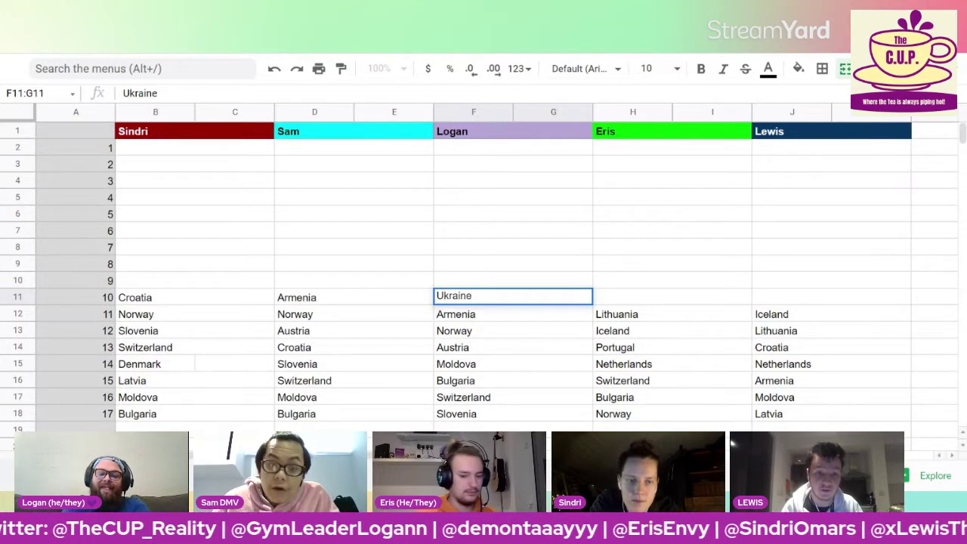
{"action": "key", "text": "Tab"}
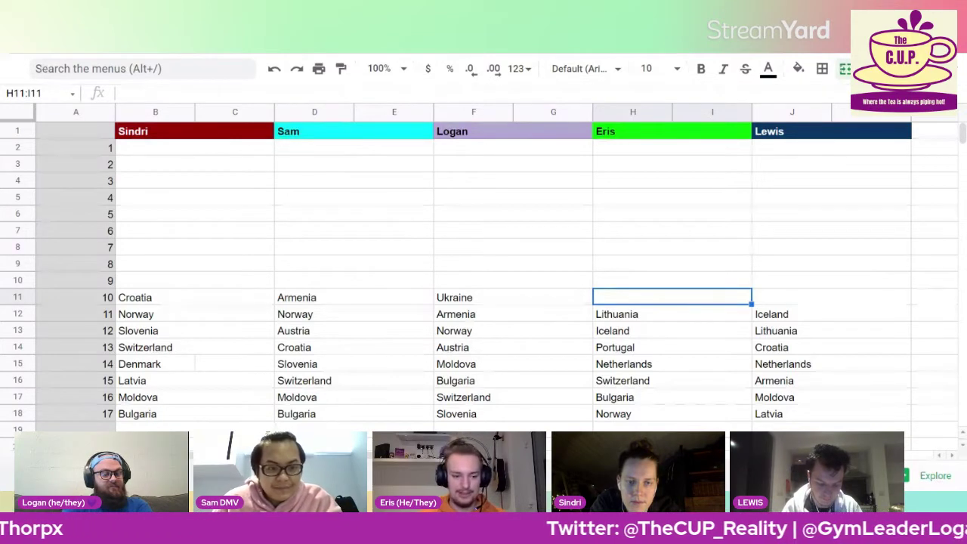
{"action": "type", "text": "Moldova"}
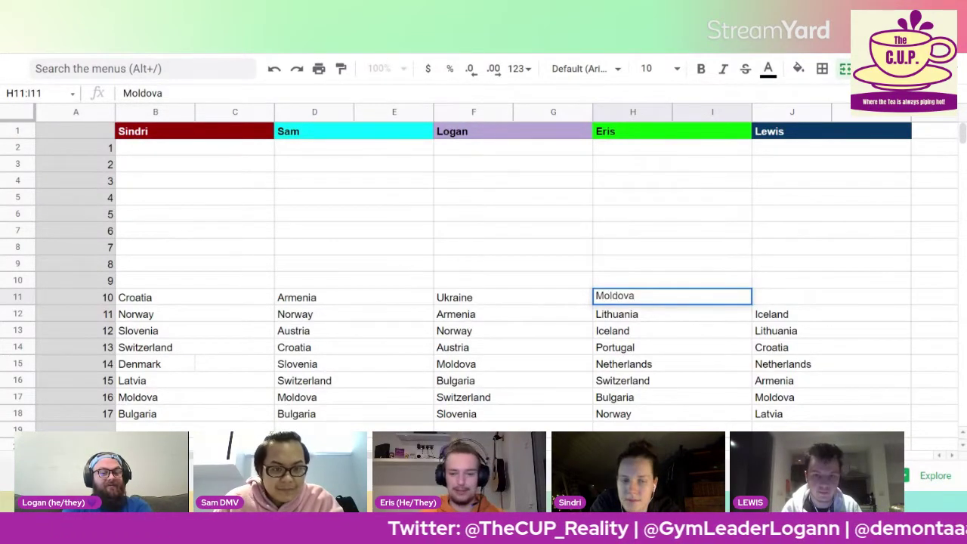
{"action": "key", "text": "Tab"}
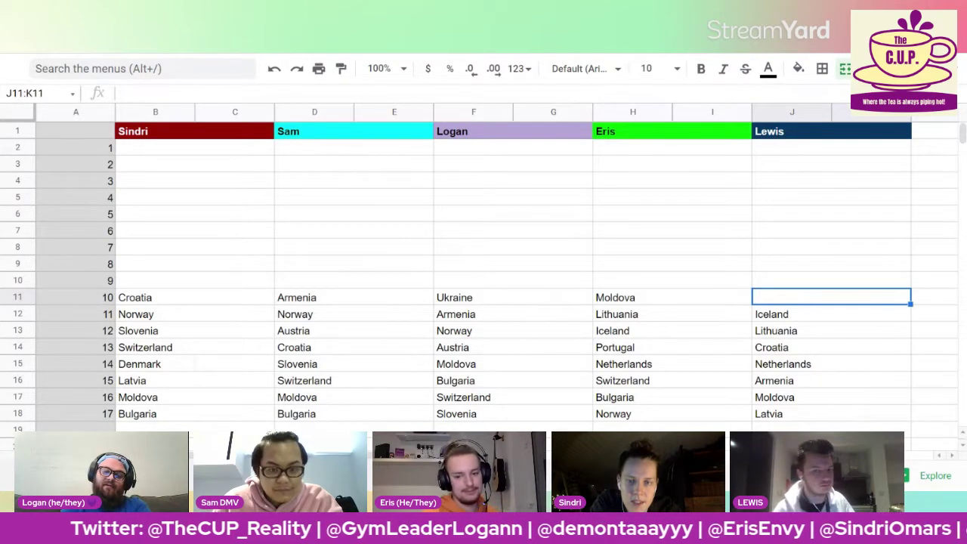
{"action": "type", "text": "Denmark"}
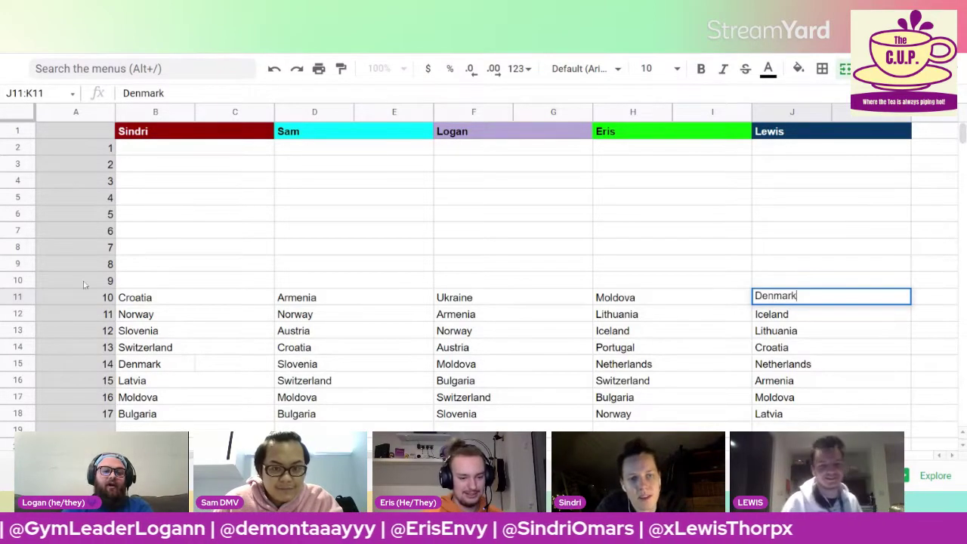
Step: Fill the five rank 9 picks in row 10 with Austria, Latvia, Latvia, Greece and Norway, in column order
{"action": "left_click", "coordinate": [144, 281]}
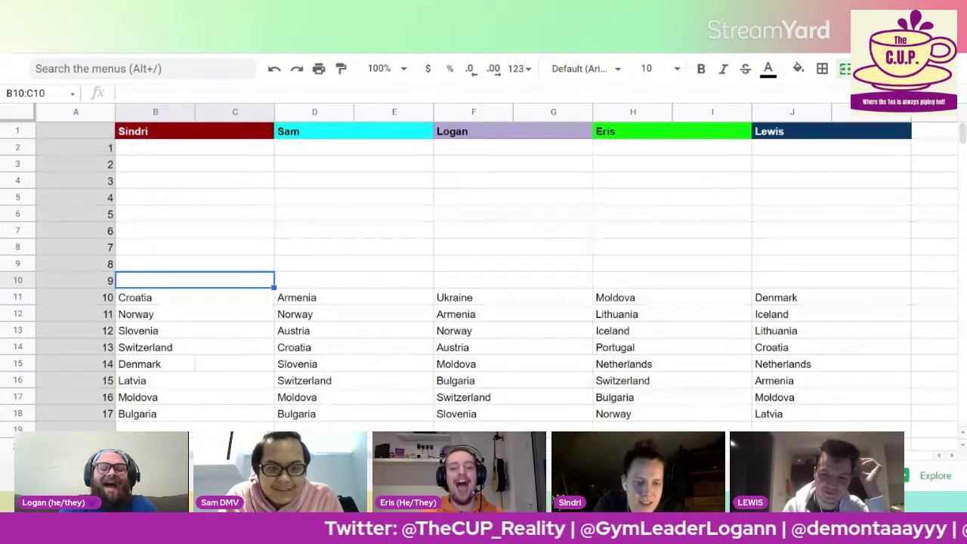
{"action": "type", "text": "Austria"}
{"action": "key", "text": "Tab"}
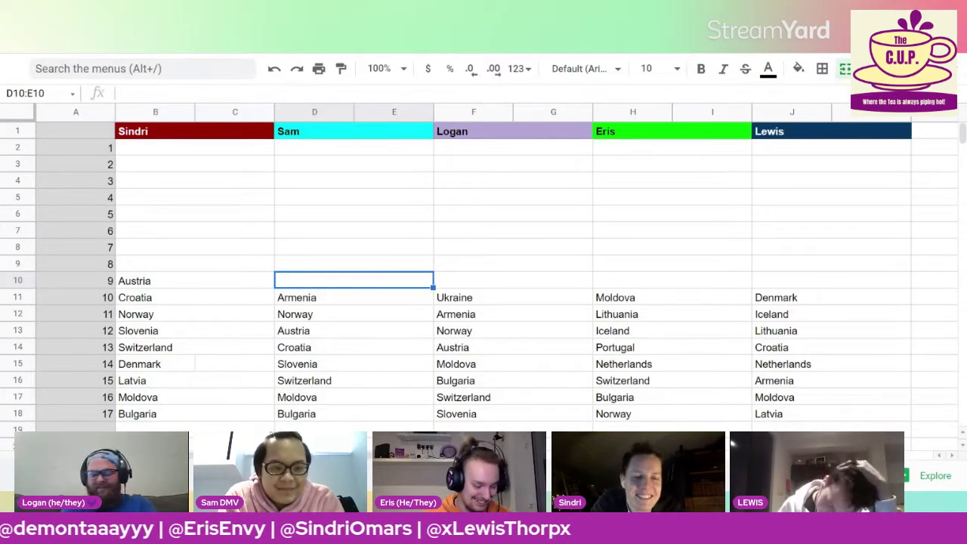
{"action": "type", "text": "Latvia"}
{"action": "key", "text": "Tab"}
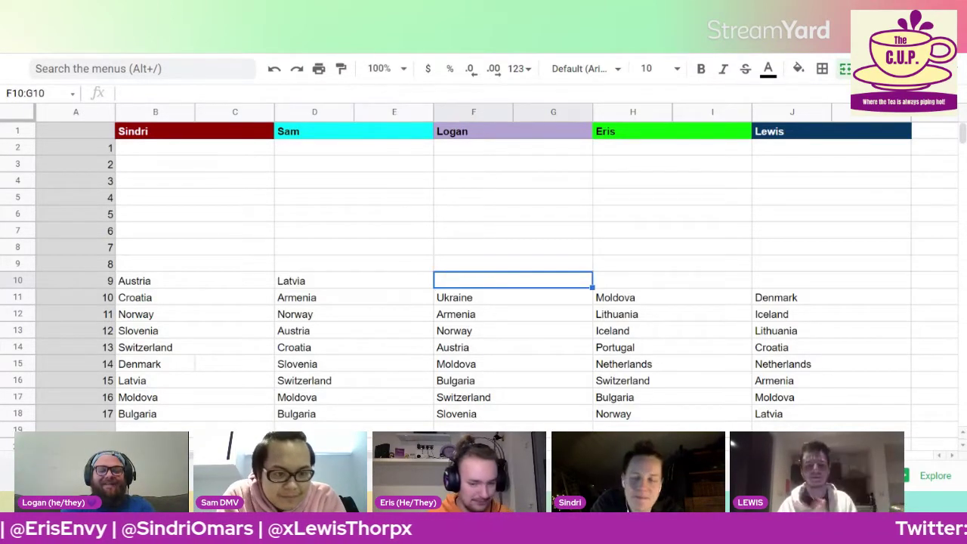
{"action": "type", "text": "Latvia"}
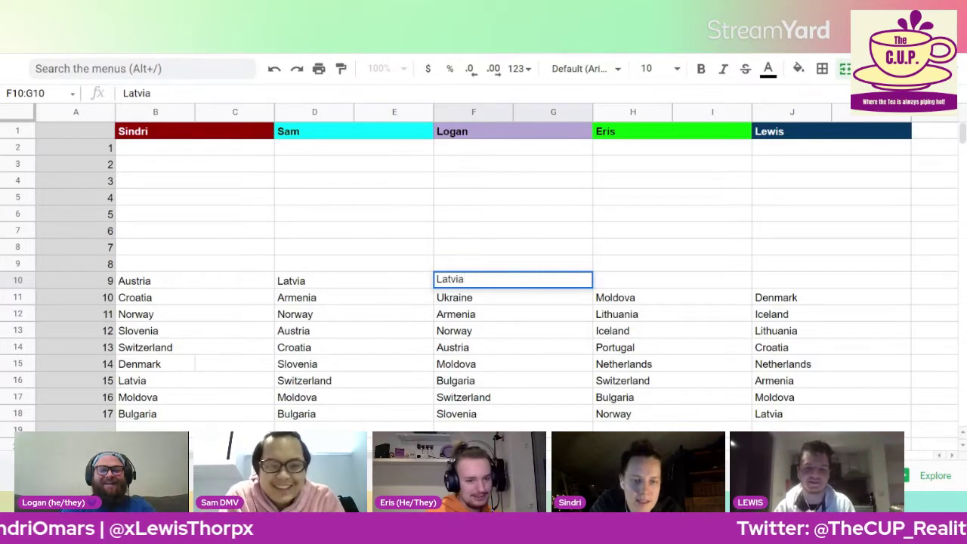
{"action": "key", "text": "Tab"}
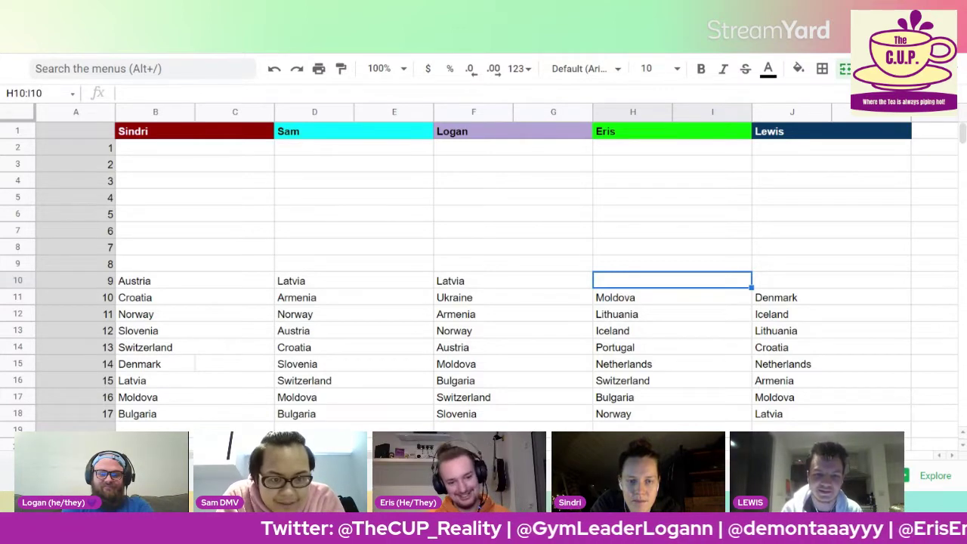
{"action": "type", "text": "Greece"}
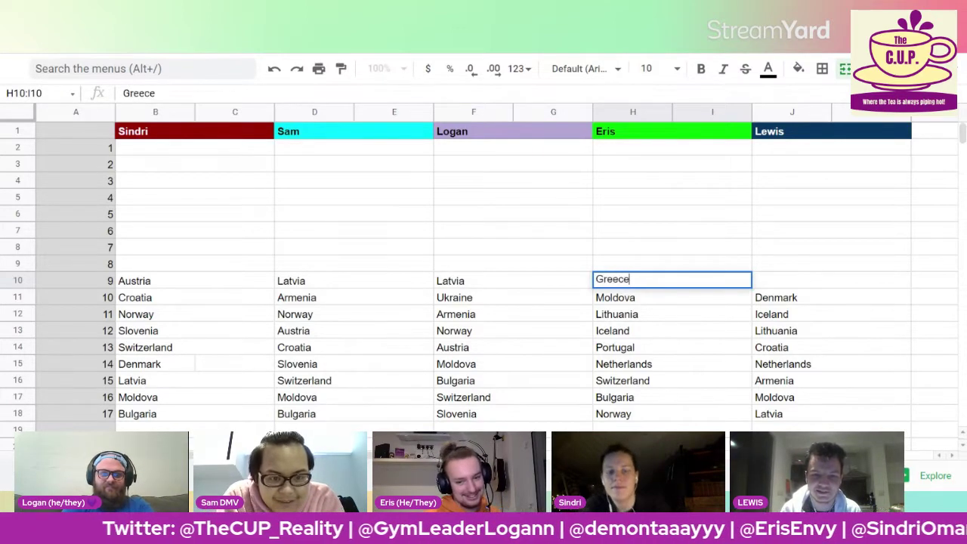
{"action": "key", "text": "Tab"}
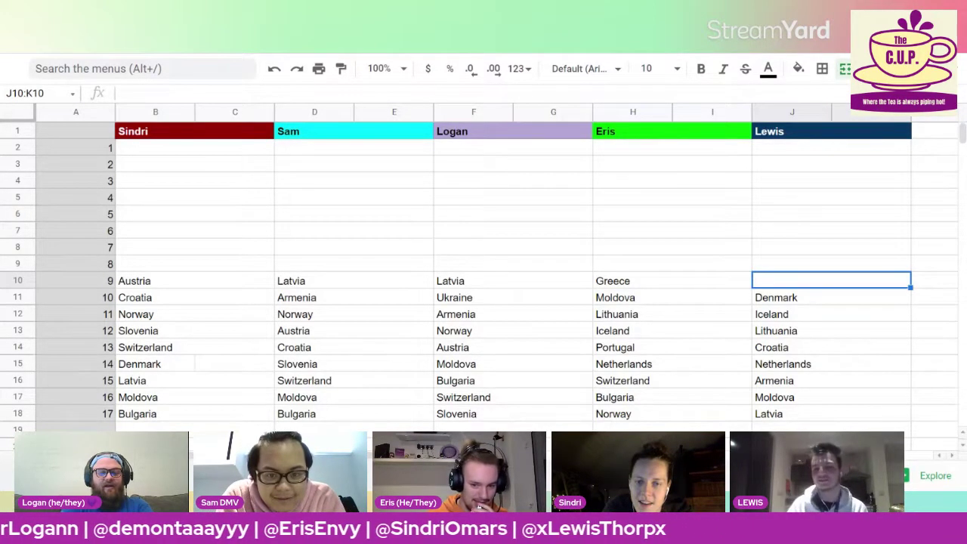
{"action": "type", "text": "Norway"}
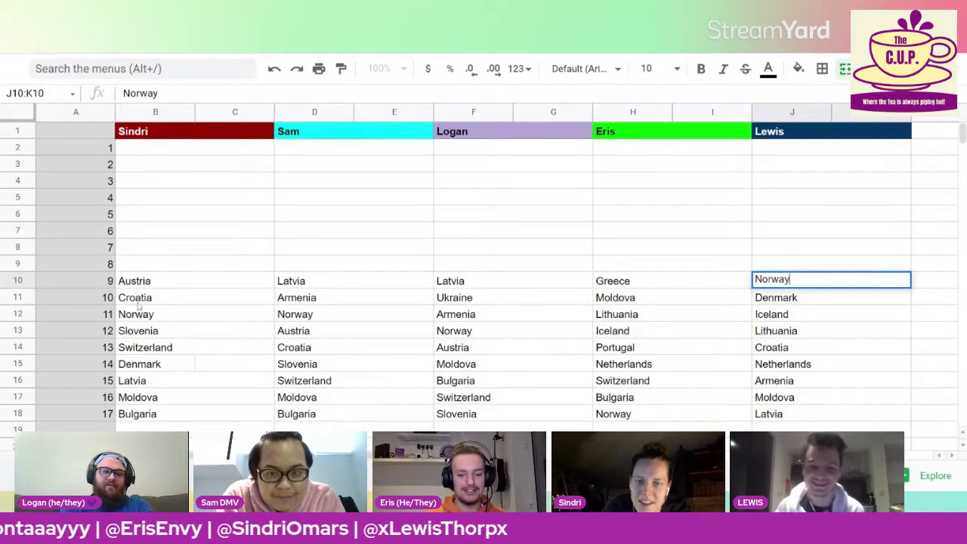
Step: Fill the five rank 8 picks in row 9 with Armenia, Iceland, Croatia, Slovenia and Slovenia, in column order
{"action": "left_click", "coordinate": [158, 262]}
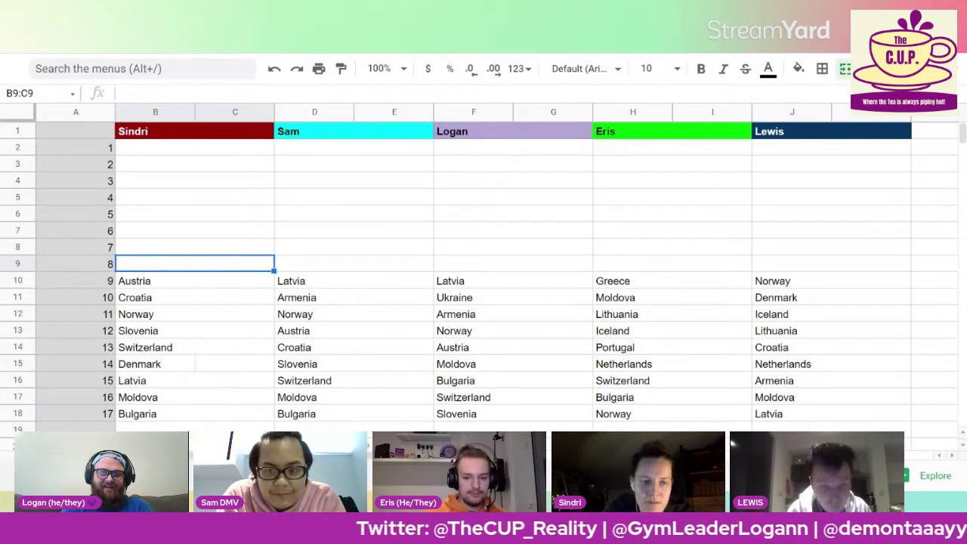
{"action": "type", "text": "Armenia"}
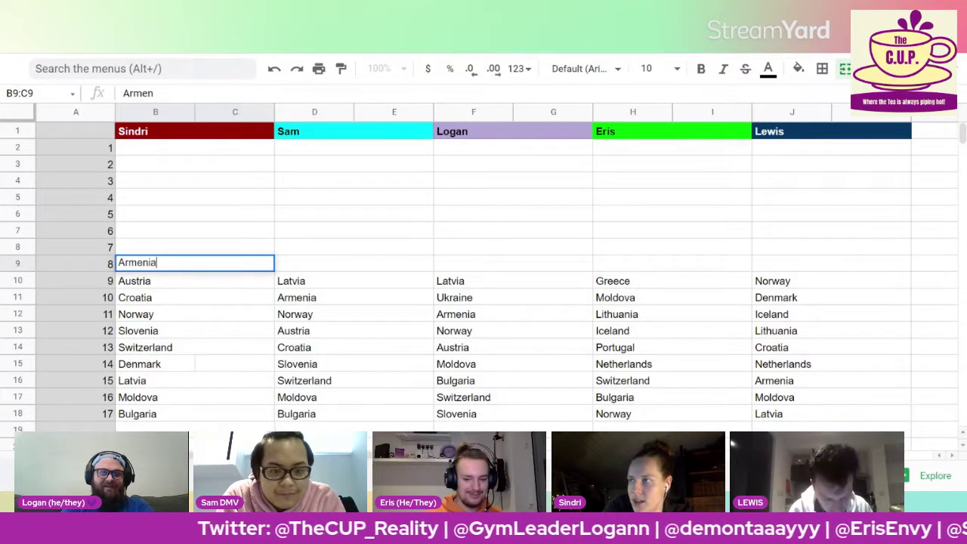
{"action": "key", "text": "Tab"}
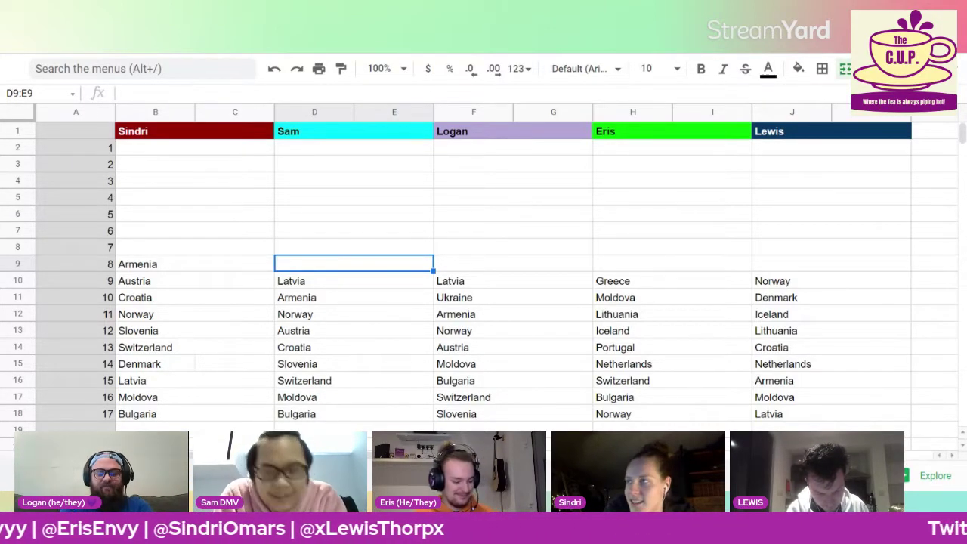
{"action": "type", "text": "Iceland"}
{"action": "key", "text": "Tab"}
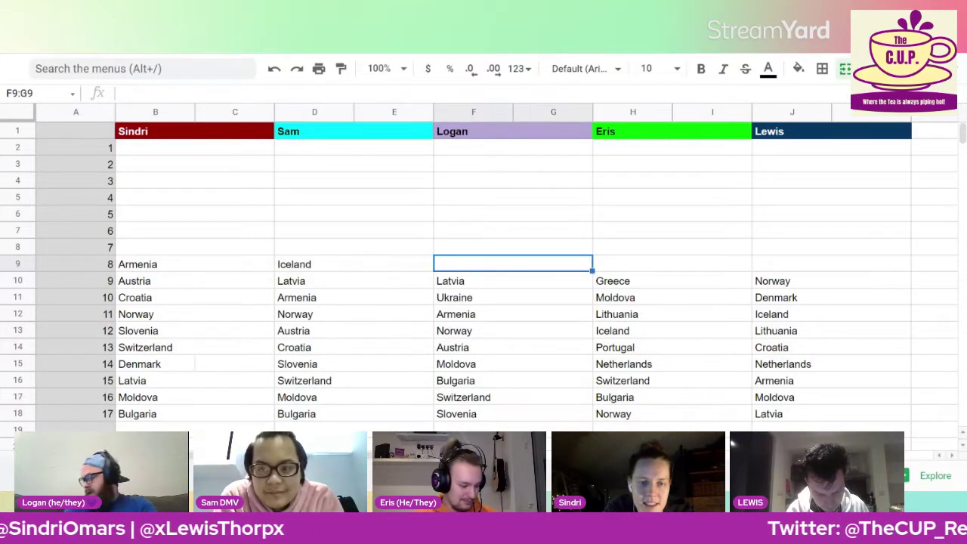
{"action": "type", "text": "Croatia"}
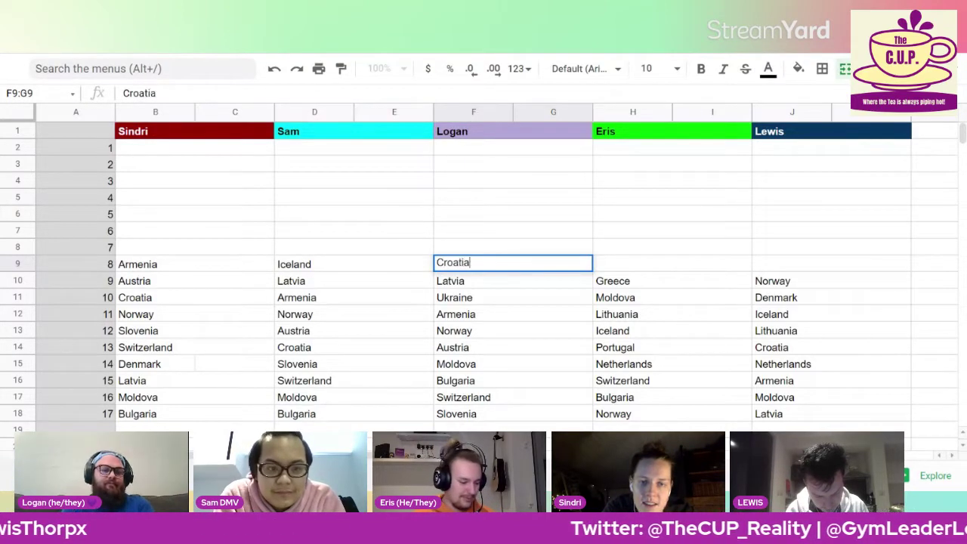
{"action": "key", "text": "Tab"}
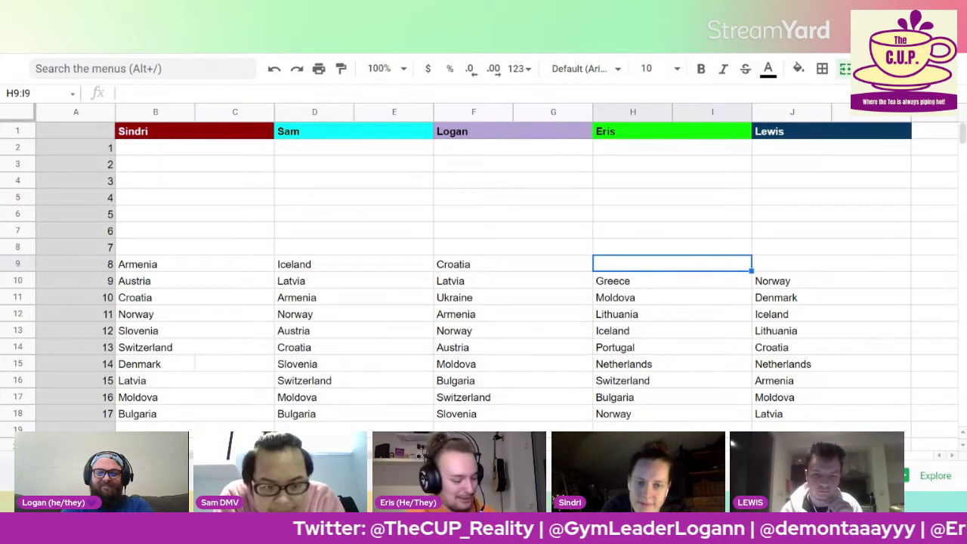
{"action": "type", "text": "Slovenia"}
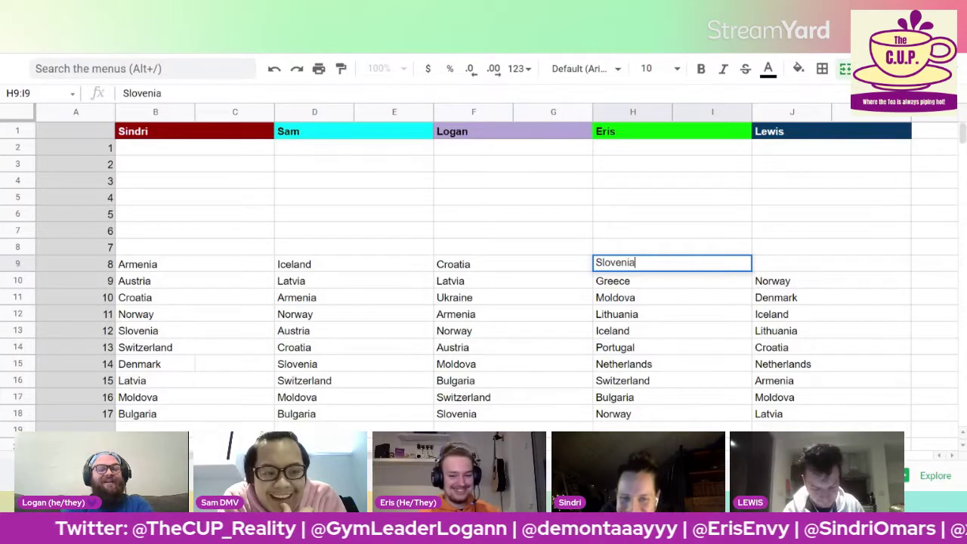
{"action": "key", "text": "Tab"}
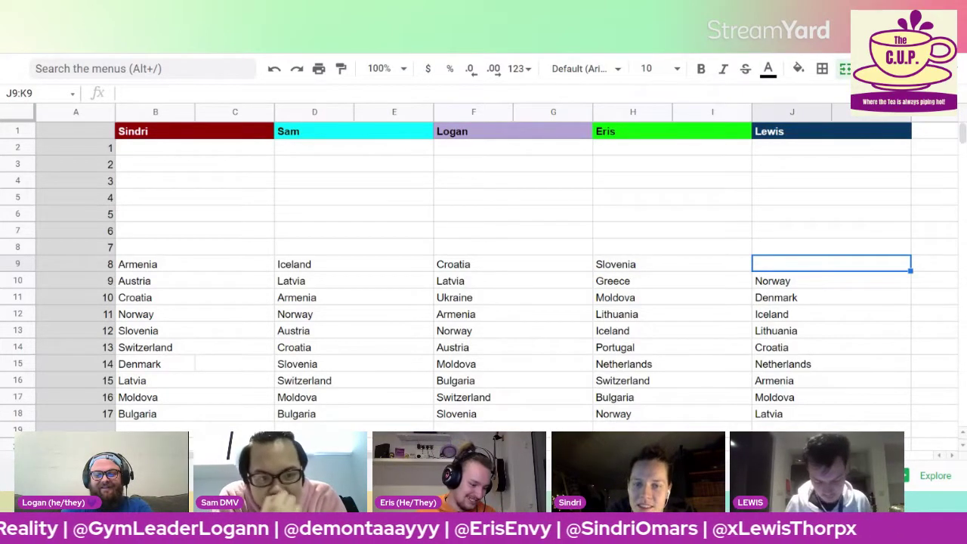
{"action": "type", "text": "Slov"}
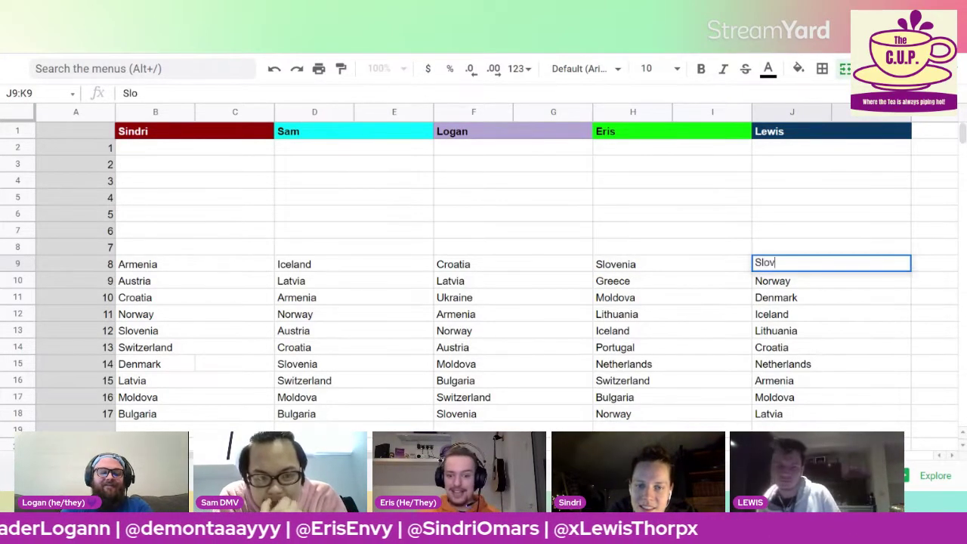
{"action": "type", "text": "enia"}
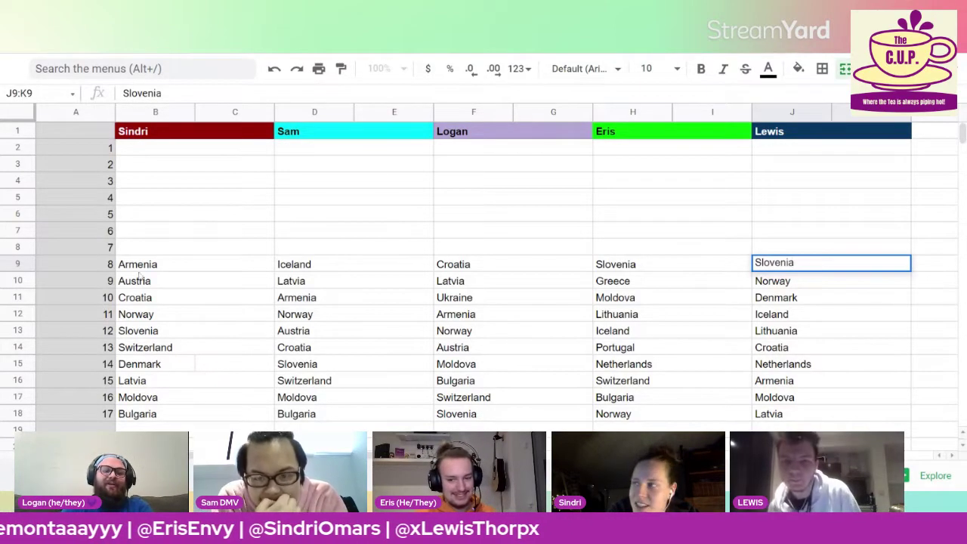
Step: Fill the five rank 7 picks in row 8 with Ukraine, Denmark, Netherlands, Armenia and Bulgaria, in column order
{"action": "left_click", "coordinate": [157, 250]}
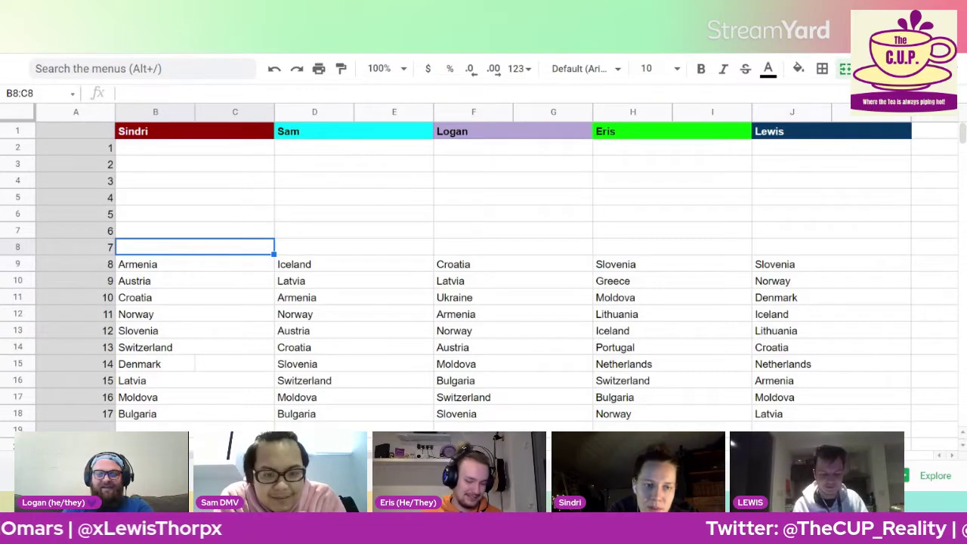
{"action": "type", "text": "Ukraine"}
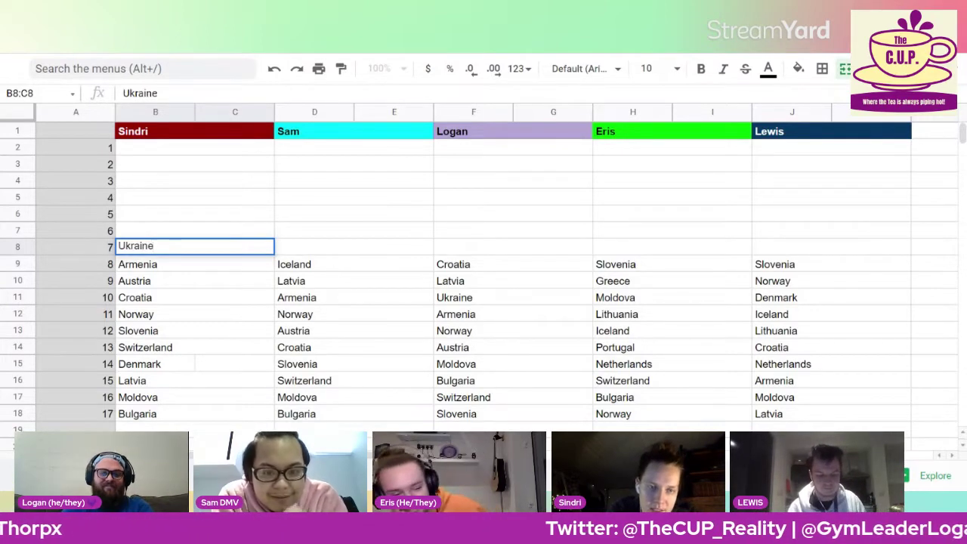
{"action": "key", "text": "Tab"}
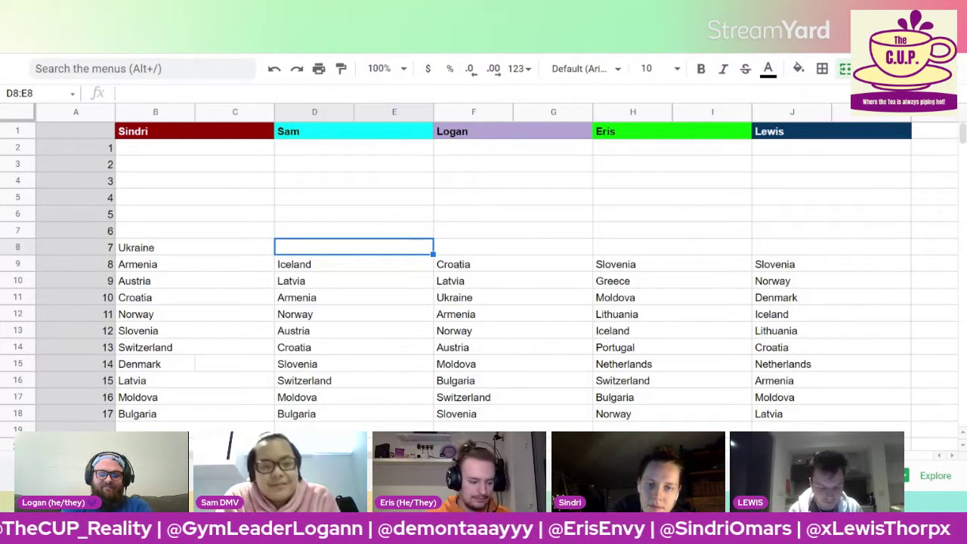
{"action": "type", "text": "Denmark"}
{"action": "key", "text": "Tab"}
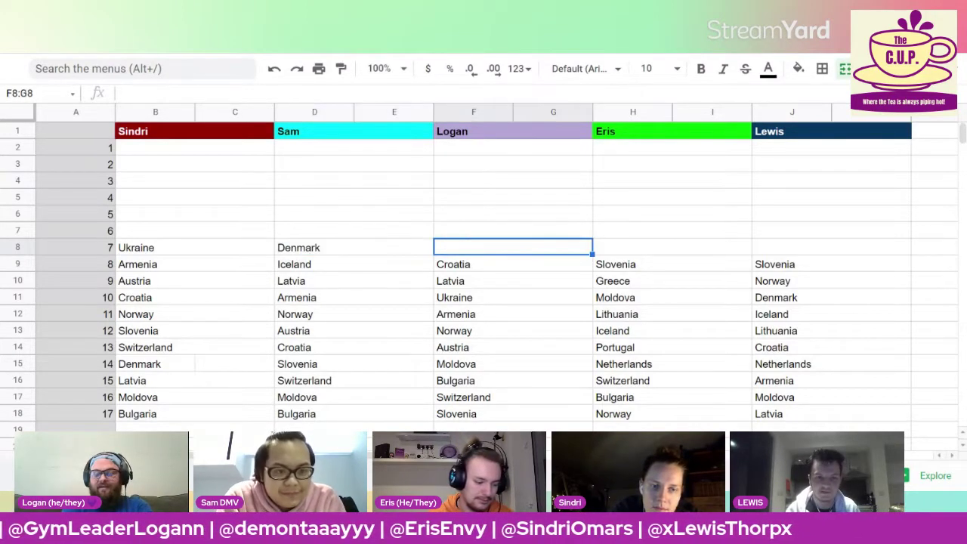
{"action": "type", "text": "Neth"}
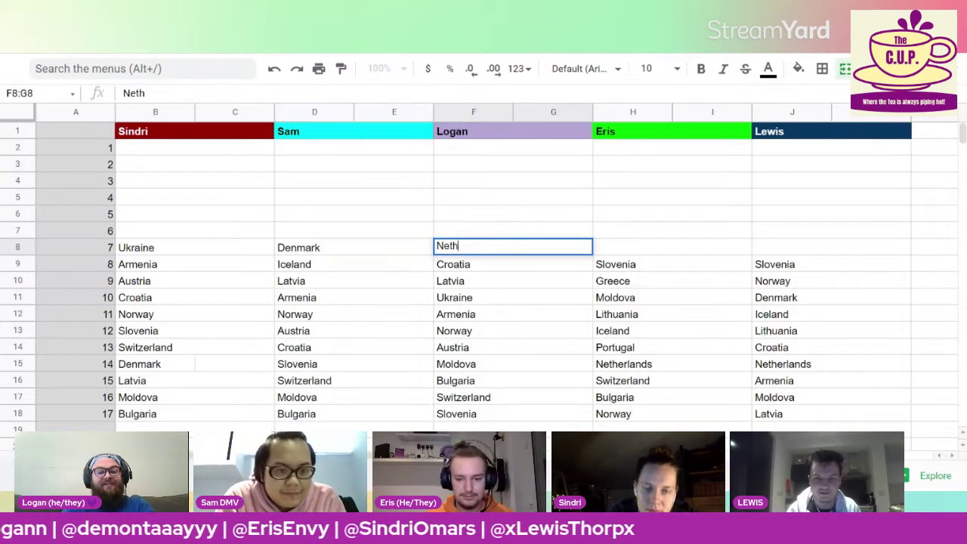
{"action": "type", "text": "erlands"}
{"action": "key", "text": "Tab"}
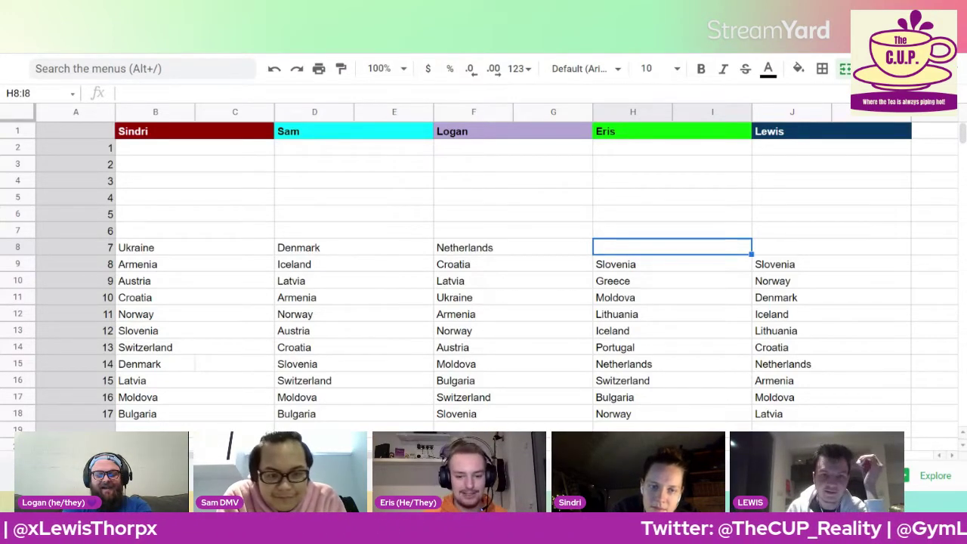
{"action": "type", "text": "Armenia"}
{"action": "key", "text": "Tab"}
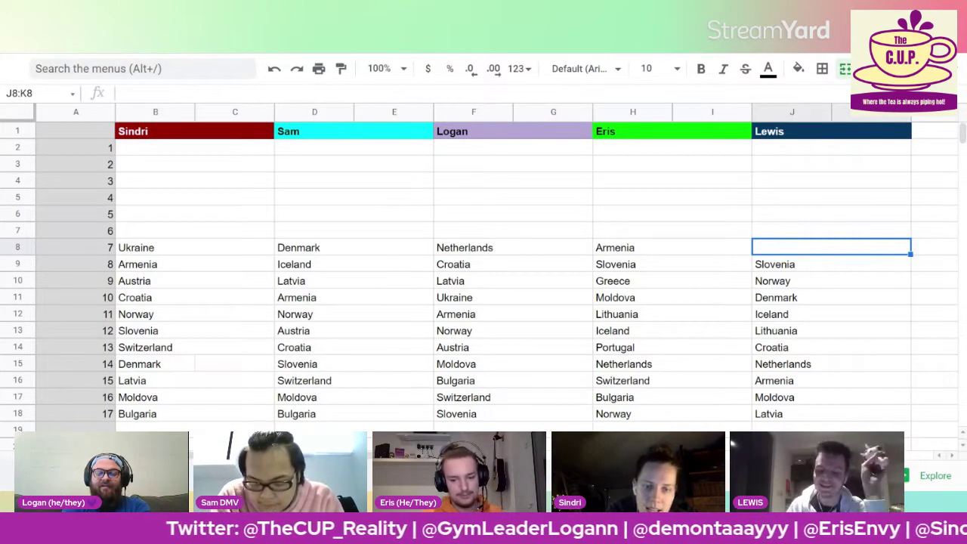
{"action": "type", "text": "Bulgaria"}
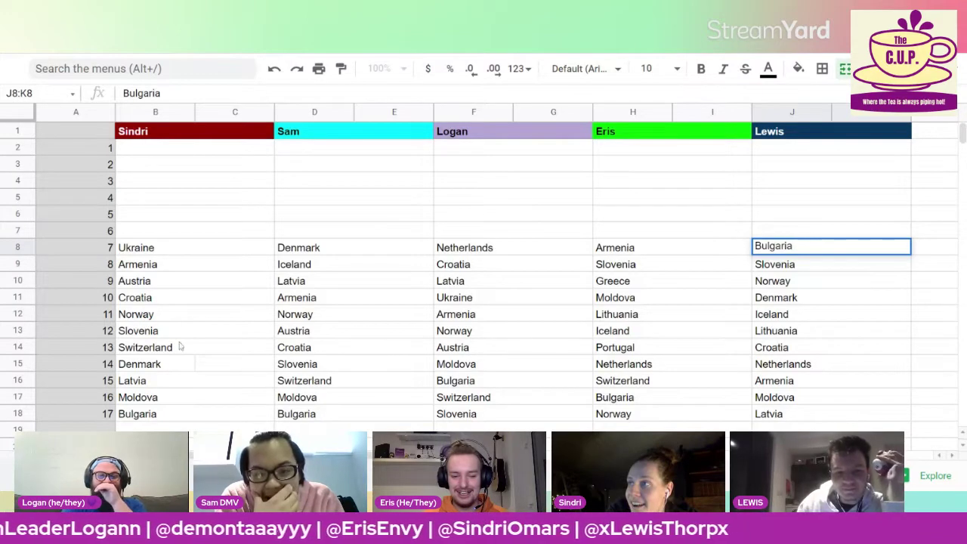
Step: Fill the five rank 6 picks in row 7 with Albania, Netherlands, Greece, Croatia and Portugal, in column order
{"action": "left_click", "coordinate": [175, 232]}
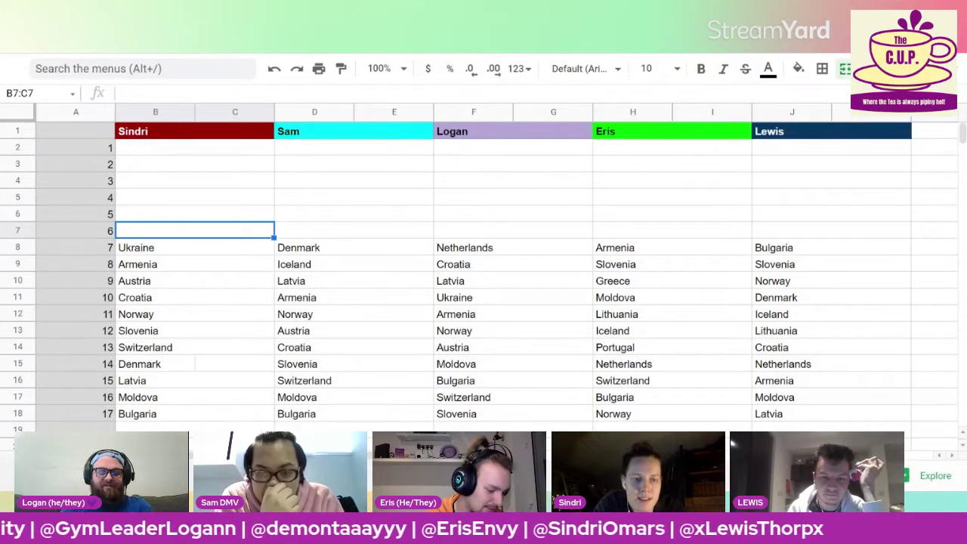
{"action": "type", "text": "Albania"}
{"action": "key", "text": "Tab"}
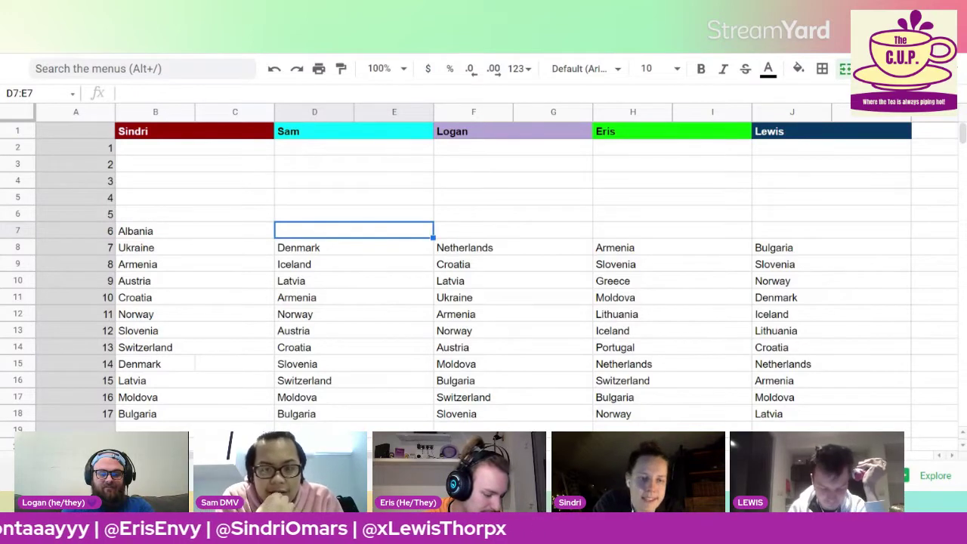
{"action": "type", "text": "Netherlands"}
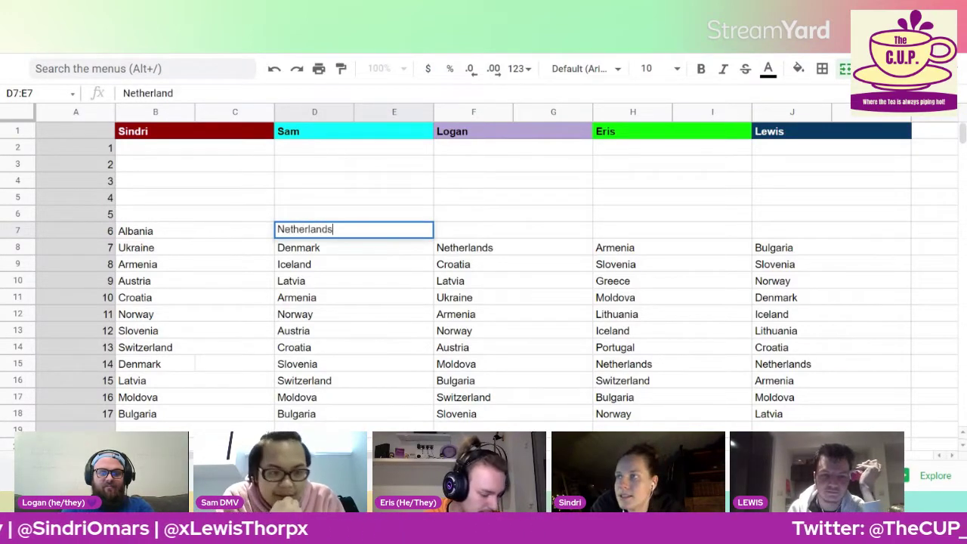
{"action": "key", "text": "Tab"}
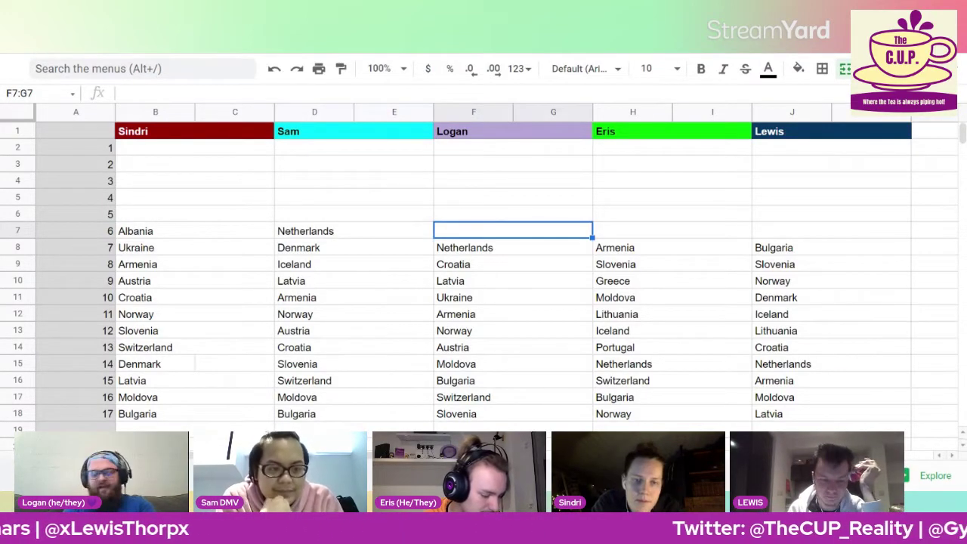
{"action": "type", "text": "Greece"}
{"action": "key", "text": "Tab"}
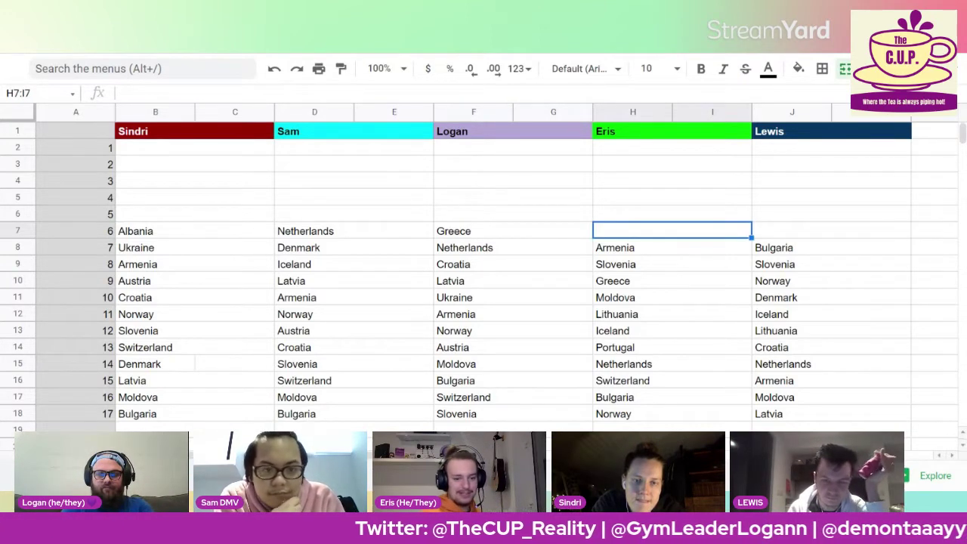
{"action": "type", "text": "Croatia"}
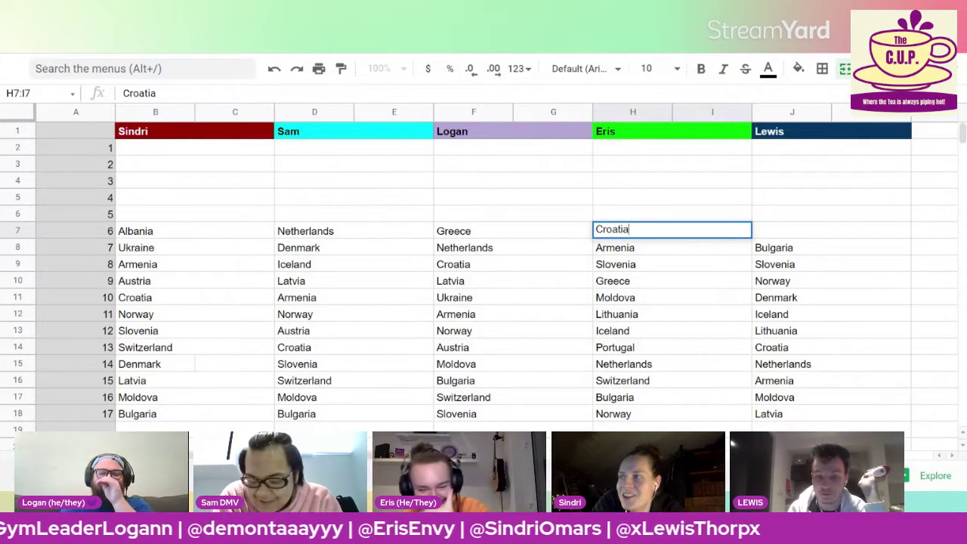
{"action": "key", "text": "Tab"}
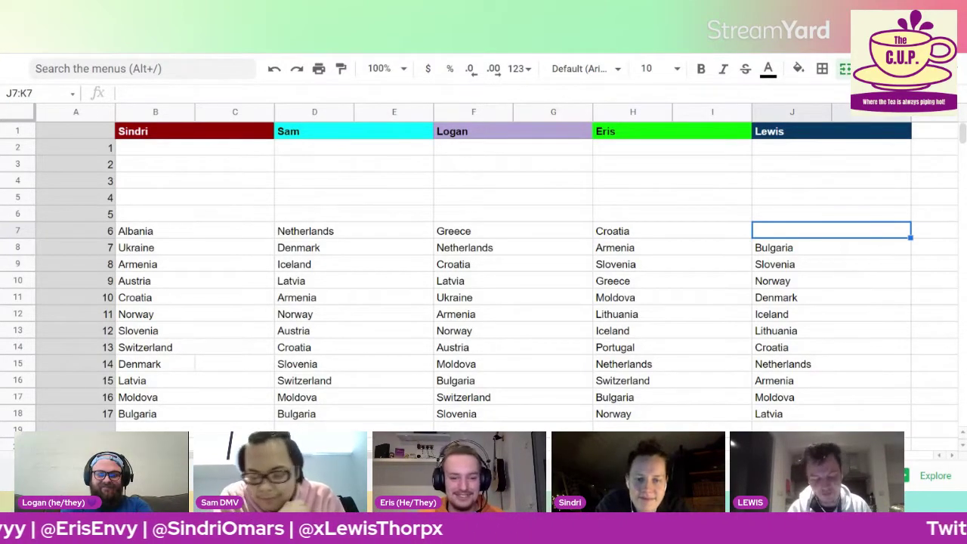
{"action": "type", "text": "Por"}
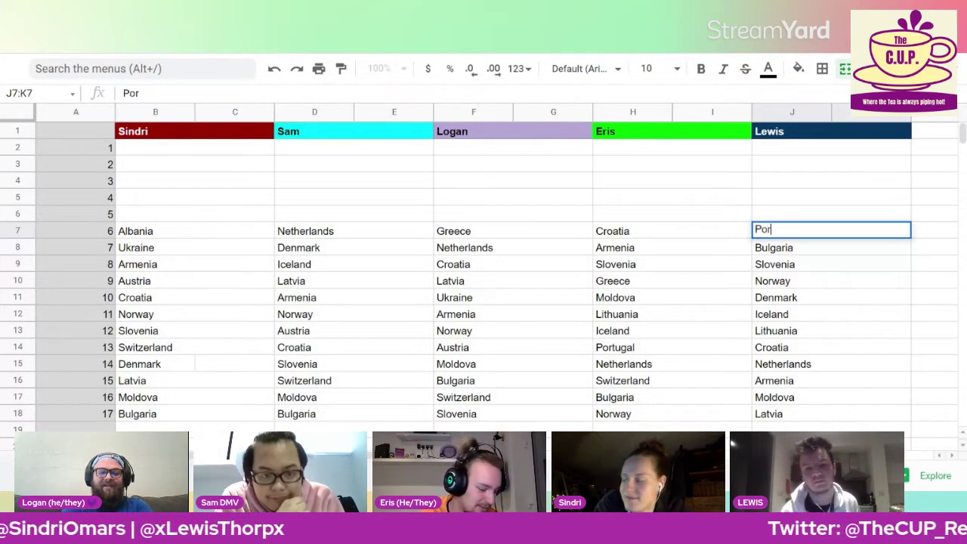
{"action": "type", "text": "tugal"}
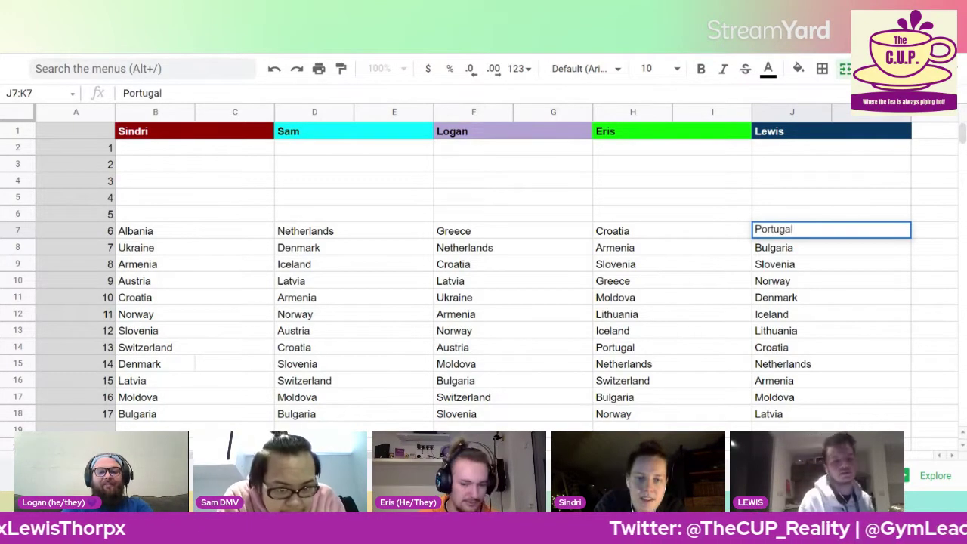
Step: Fill the first four rank 5 picks in row 6 with Iceland, Greece, Iceland and Ukraine, in column order
{"action": "left_click", "coordinate": [198, 214]}
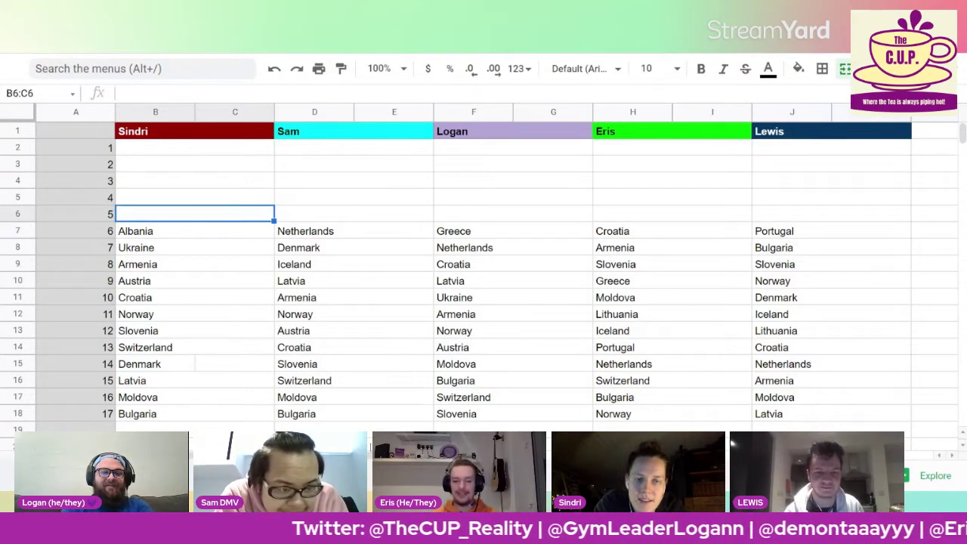
{"action": "type", "text": "Iceland"}
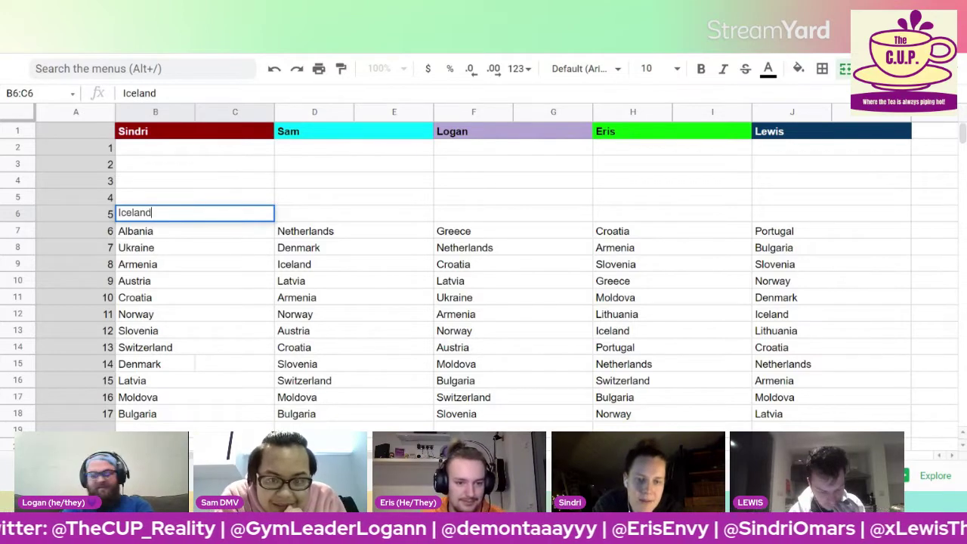
{"action": "key", "text": "Tab"}
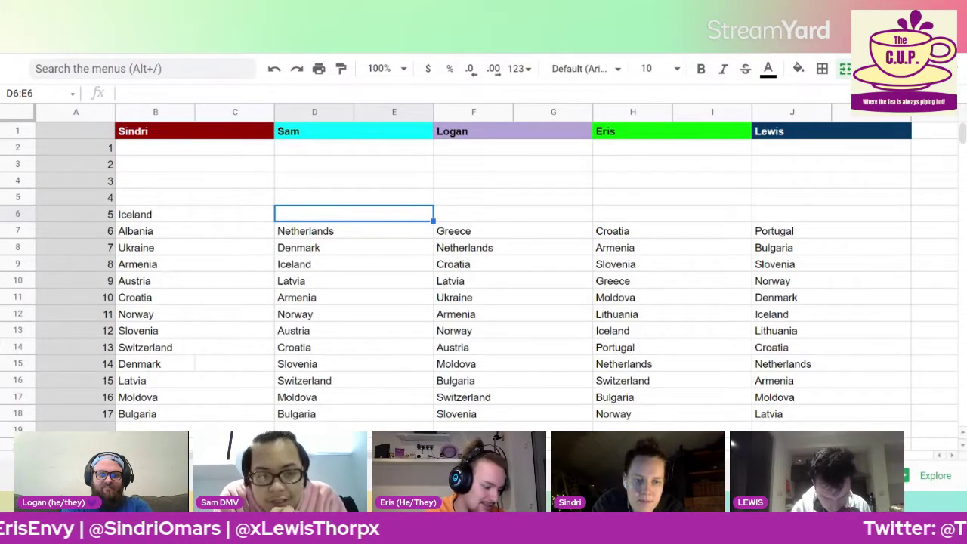
{"action": "type", "text": "Greece"}
{"action": "key", "text": "Tab"}
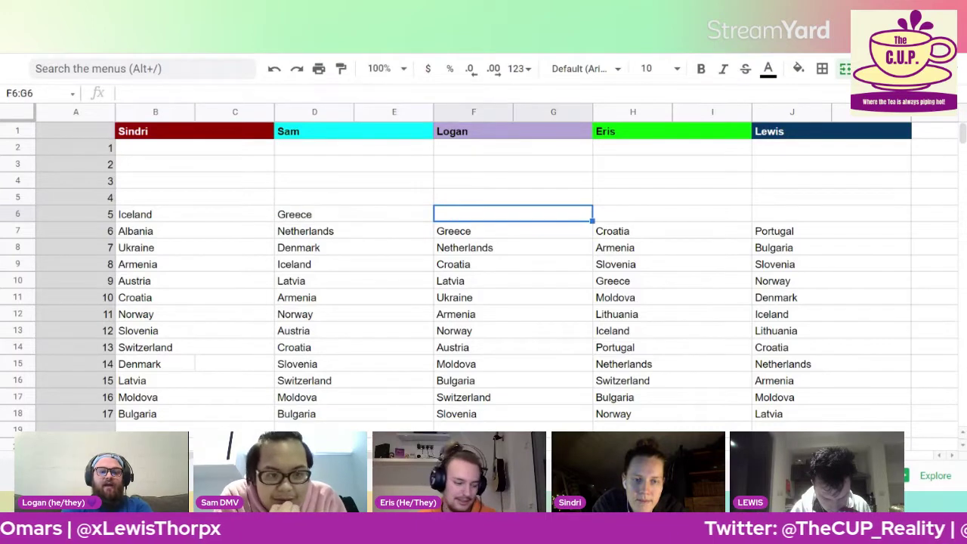
{"action": "type", "text": "Iceland"}
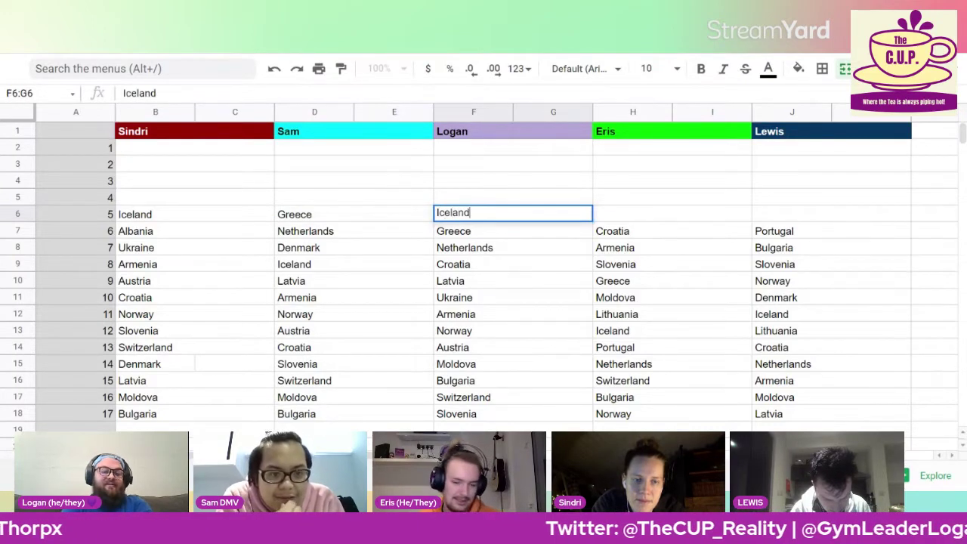
{"action": "key", "text": "Tab"}
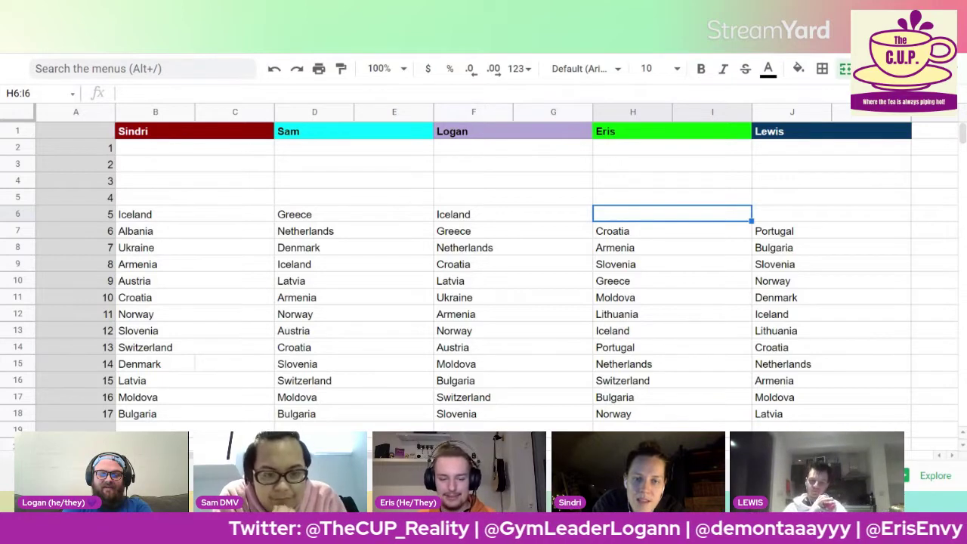
{"action": "type", "text": "Ukraine"}
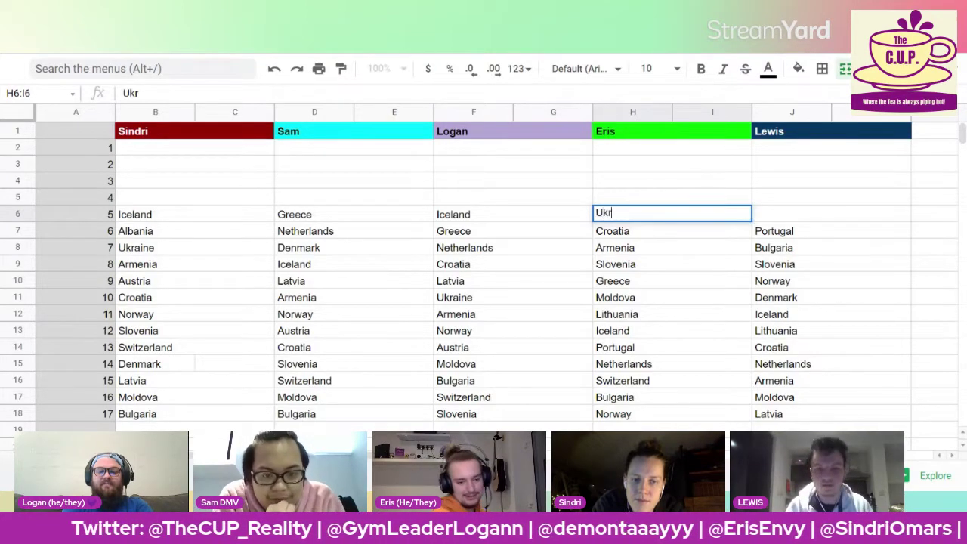
{"action": "key", "text": "Tab"}
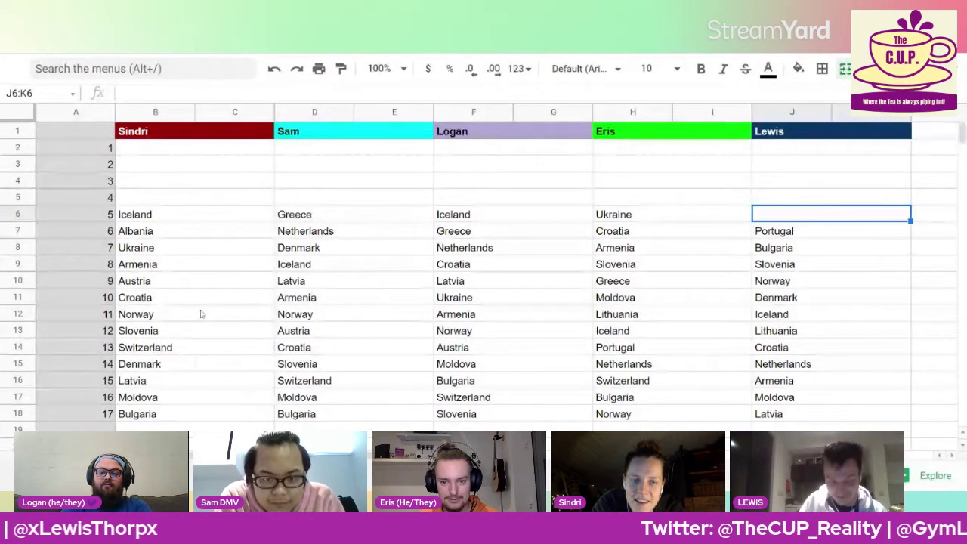
Step: Fill the five rank 4 picks in row 5 with Netherlands, Albania, Denmark, Latvia and Ukraine, in column order
{"action": "left_click", "coordinate": [169, 198]}
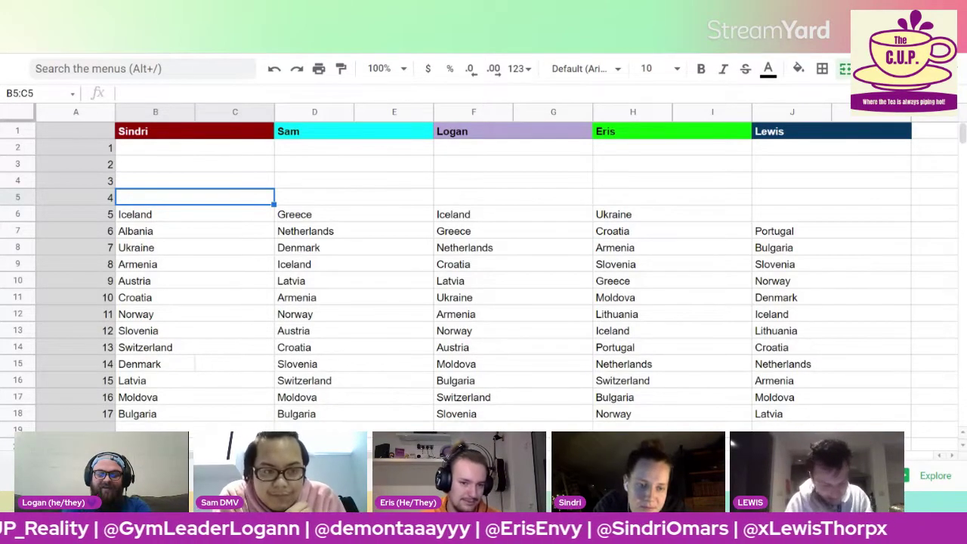
{"action": "type", "text": "Netherlands"}
{"action": "key", "text": "Tab"}
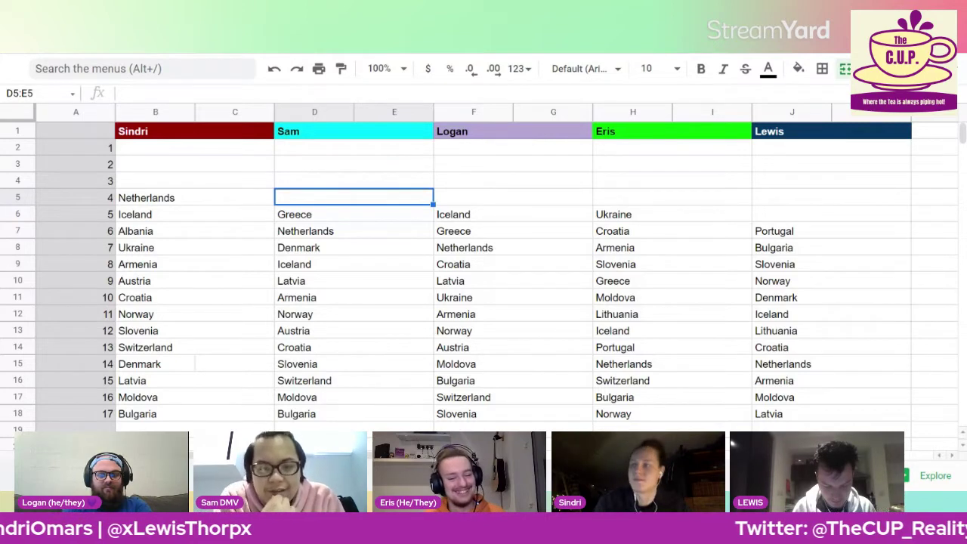
{"action": "type", "text": "Albania"}
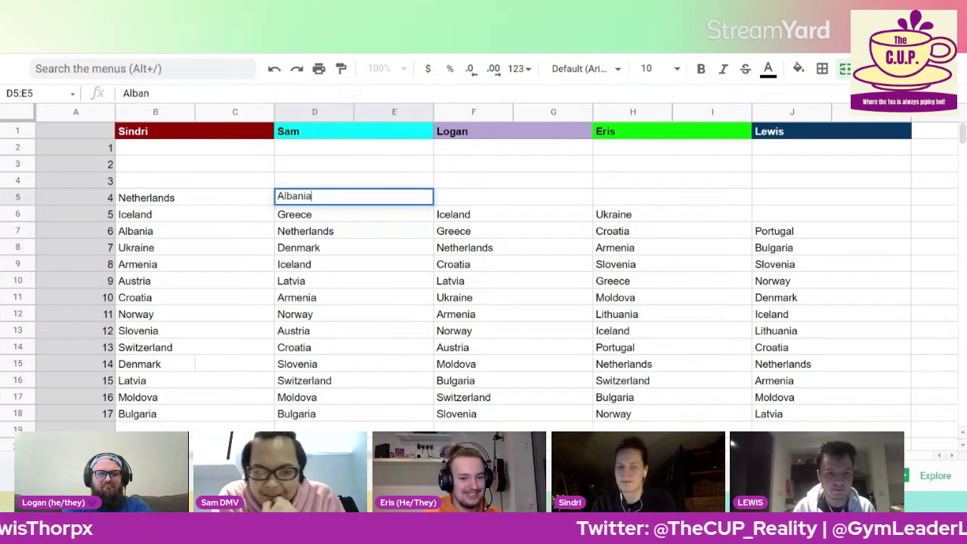
{"action": "key", "text": "Tab"}
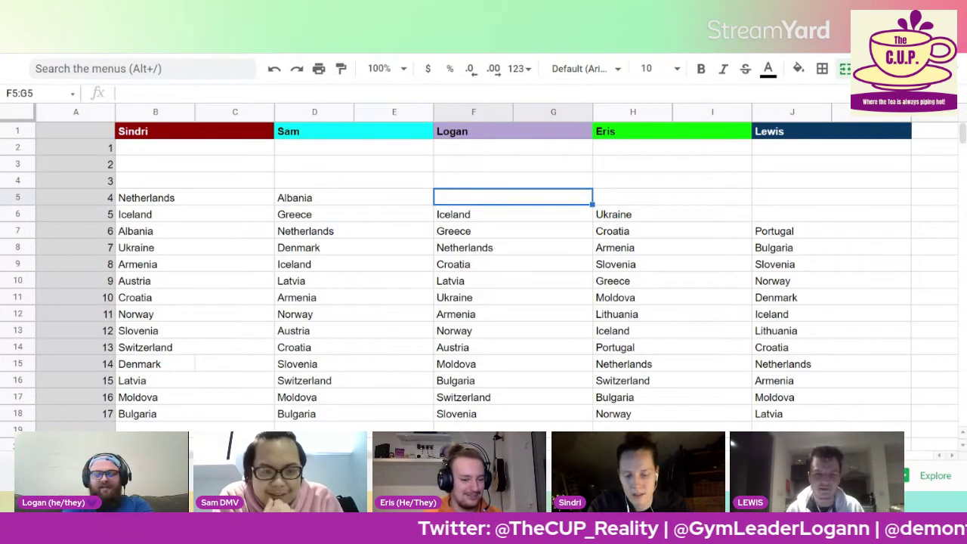
{"action": "type", "text": "Denmark"}
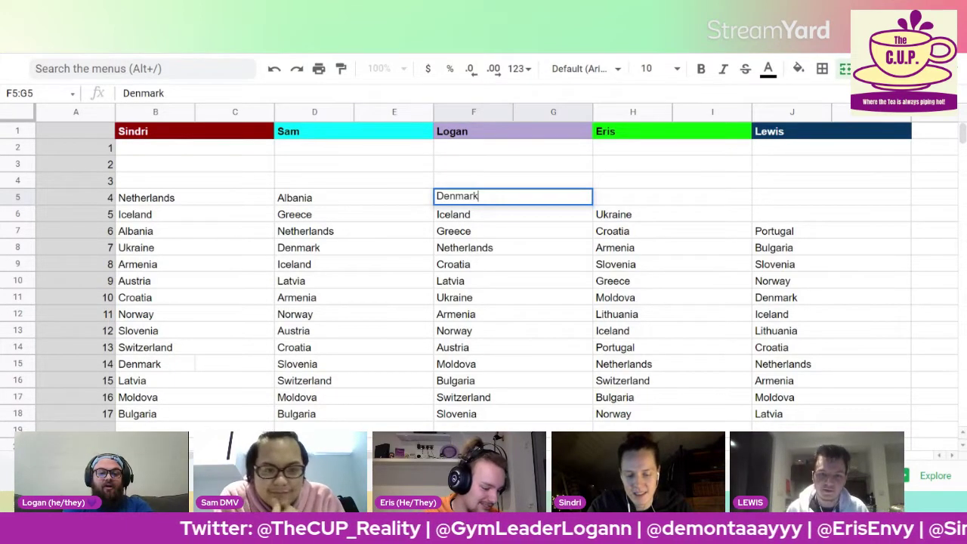
{"action": "key", "text": "Tab"}
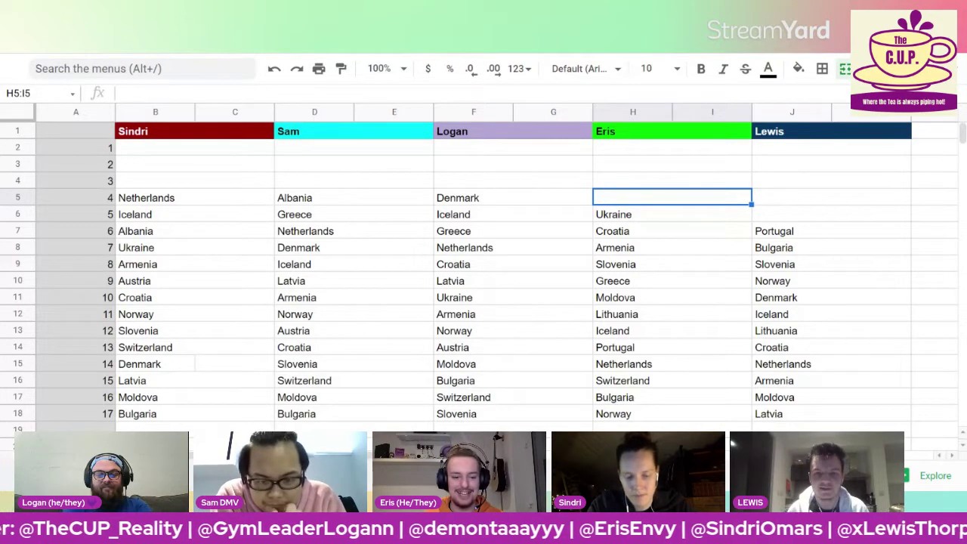
{"action": "type", "text": "Latvia"}
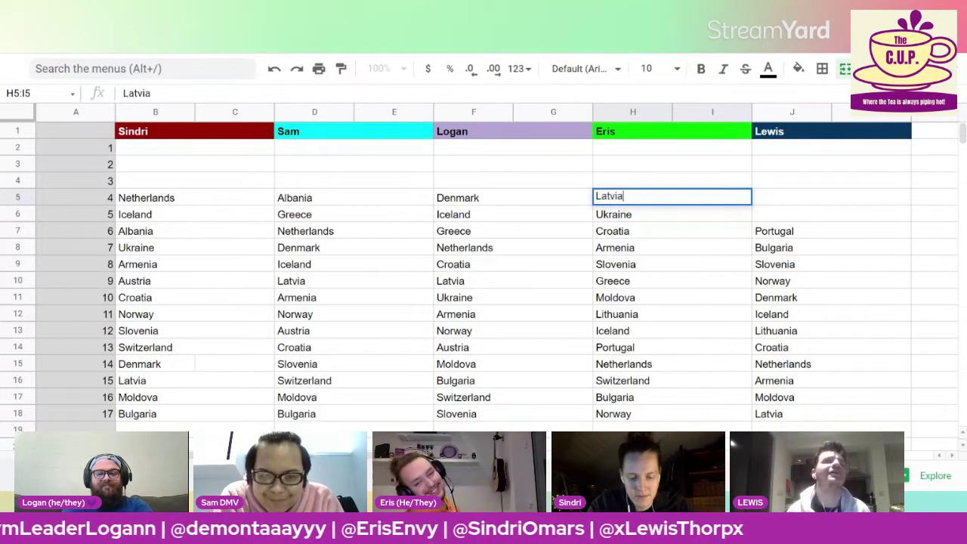
{"action": "key", "text": "Tab"}
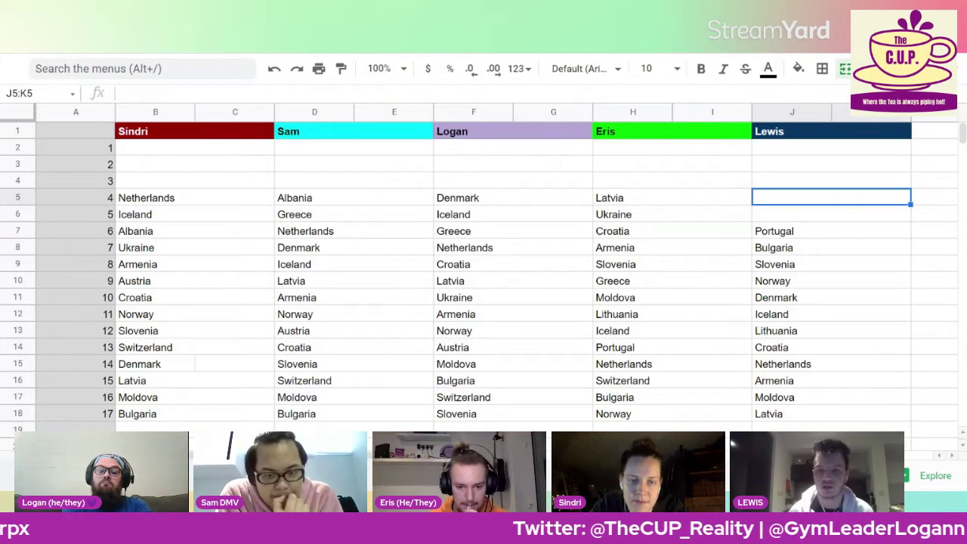
{"action": "type", "text": "Ukraine"}
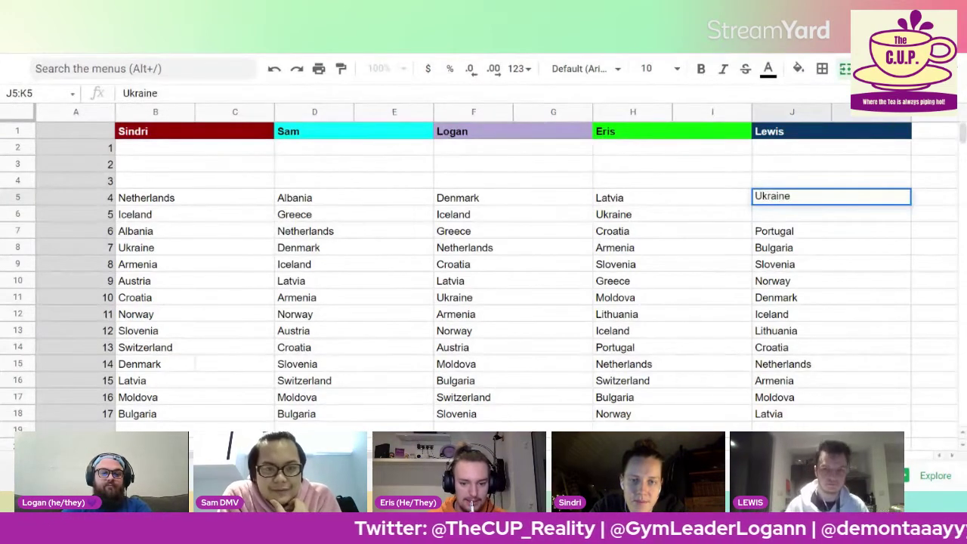
Step: Fill the five rank 3 picks in row 4 with Lithuania, Ukraine, Lithuania, Denmark and Albania, in column order
{"action": "left_click", "coordinate": [150, 182]}
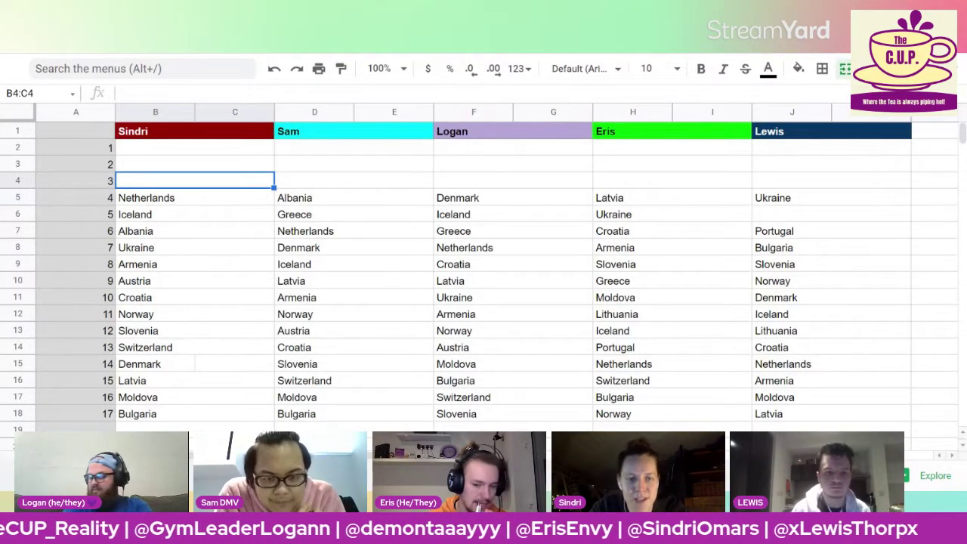
{"action": "type", "text": "Lithuania"}
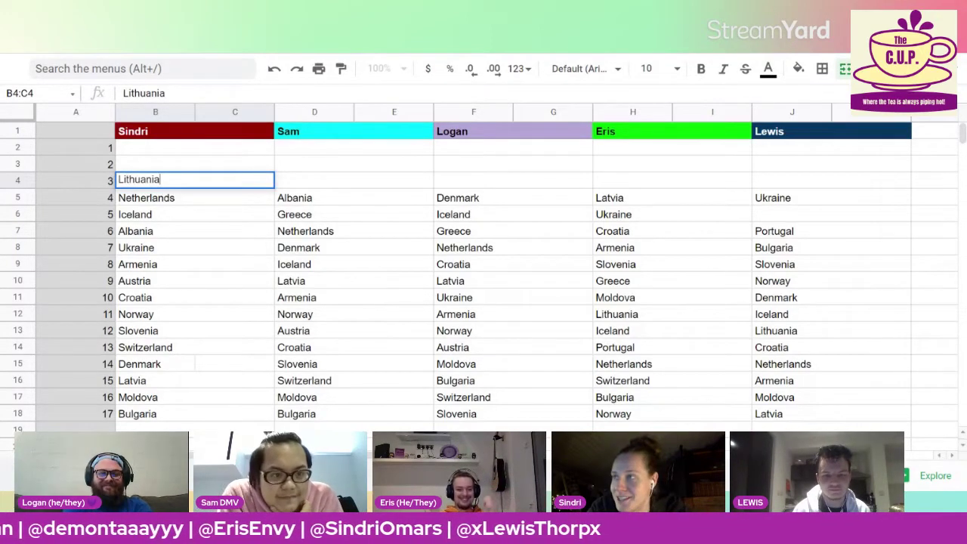
{"action": "key", "text": "Tab"}
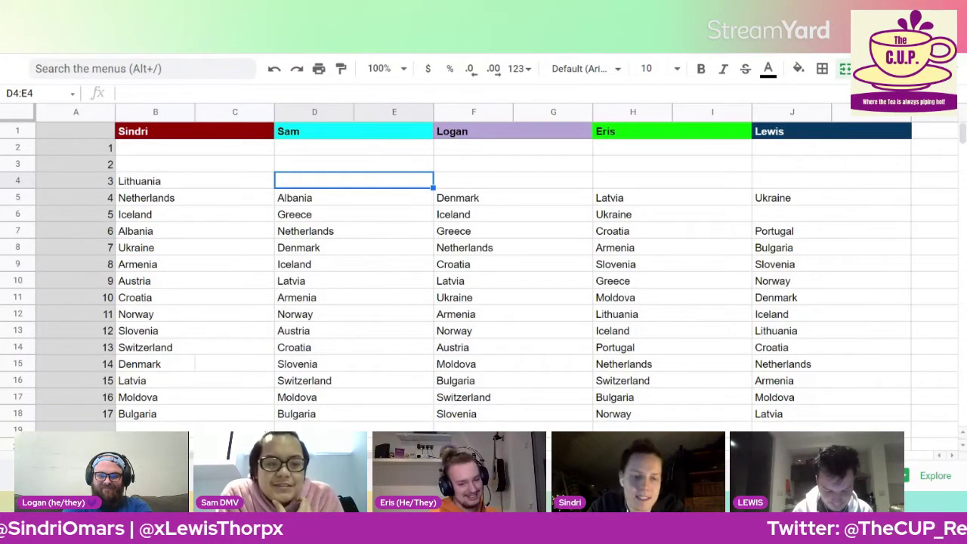
{"action": "type", "text": "Ukraine"}
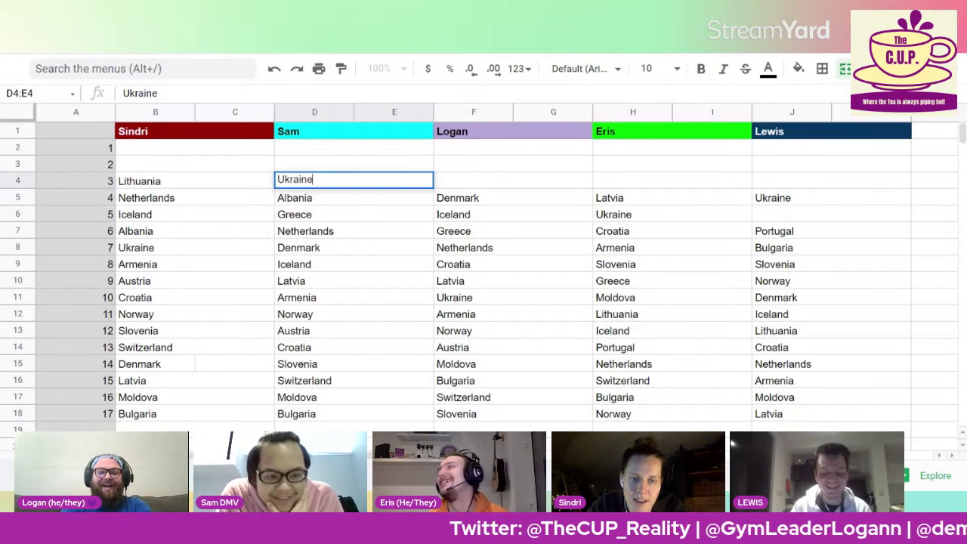
{"action": "key", "text": "Tab"}
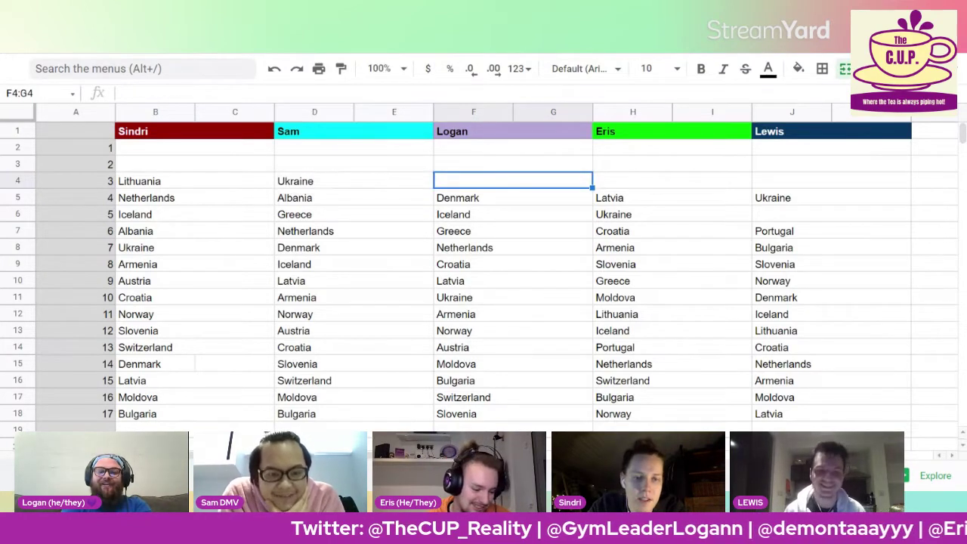
{"action": "type", "text": "Lithuania"}
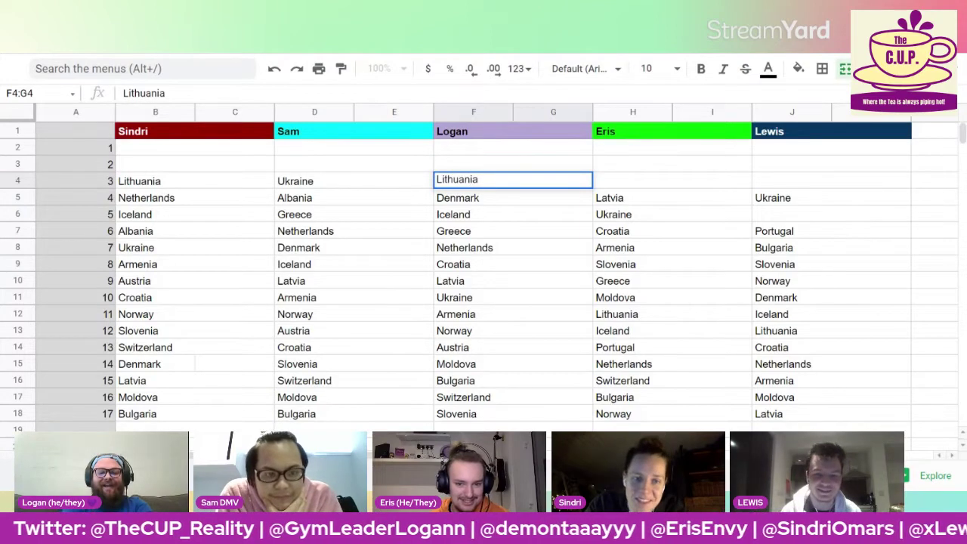
{"action": "key", "text": "Tab"}
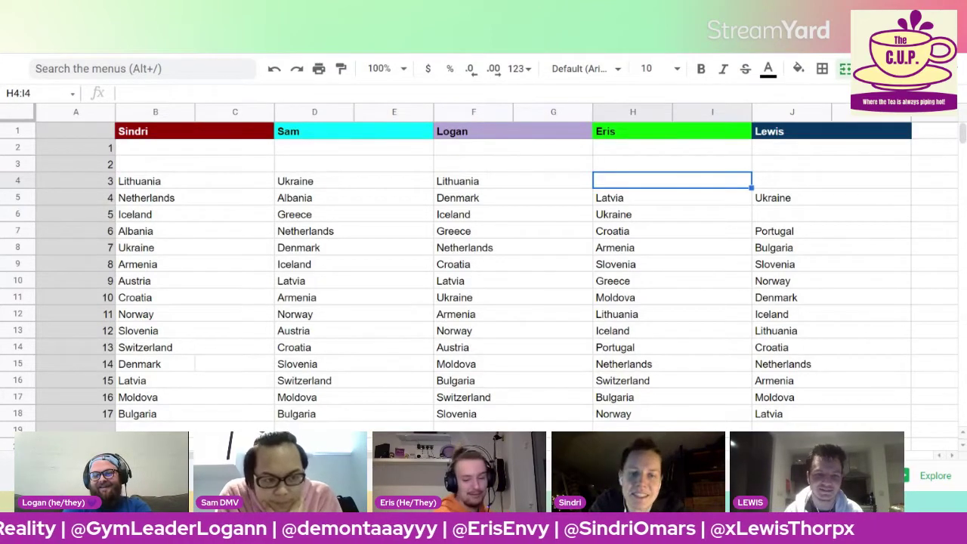
{"action": "type", "text": "Denmakr"}
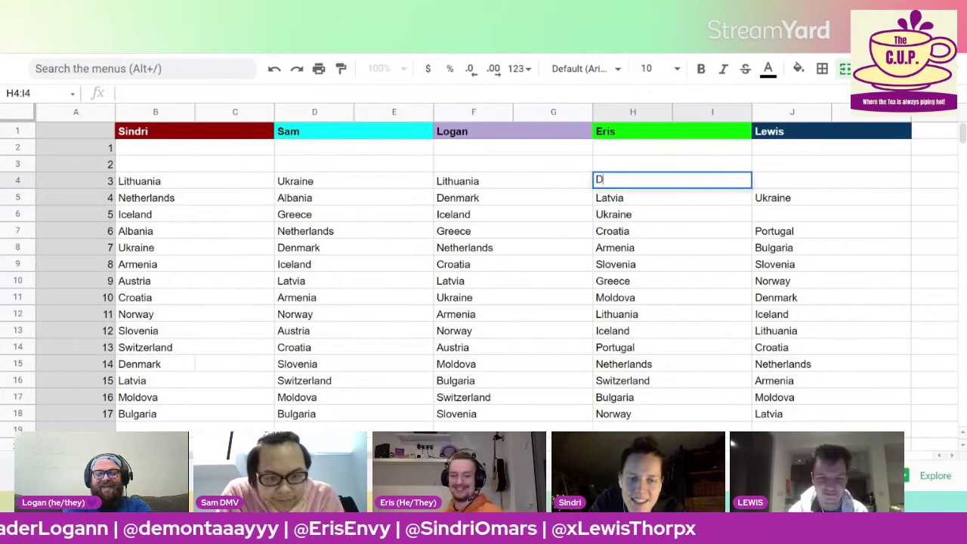
{"action": "key", "text": "BackSpace"}
{"action": "key", "text": "BackSpace"}
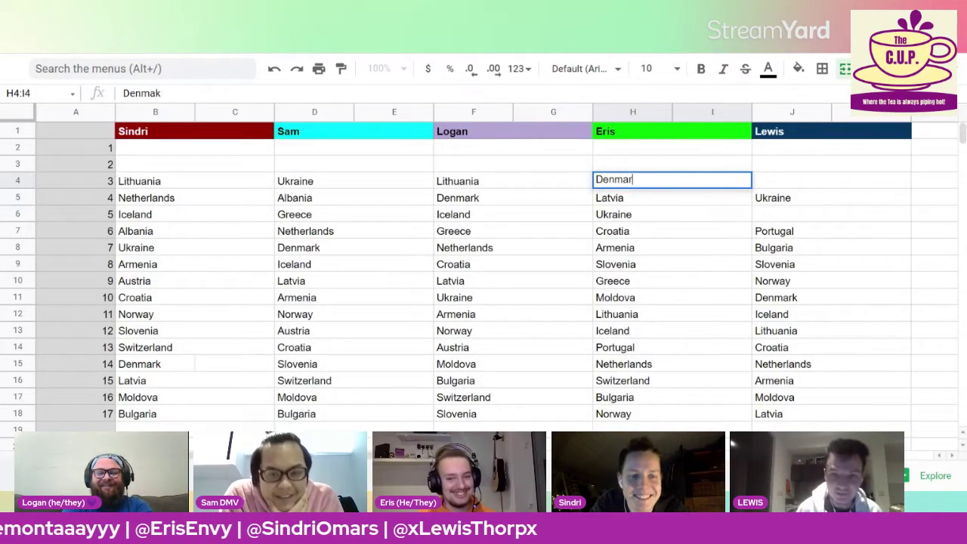
{"action": "type", "text": "rk"}
{"action": "key", "text": "Tab"}
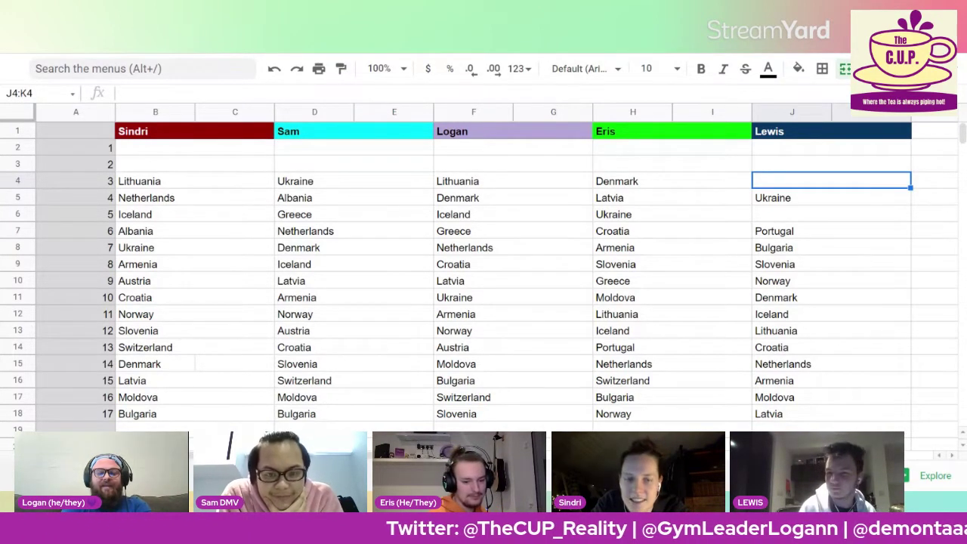
{"action": "type", "text": "Albania"}
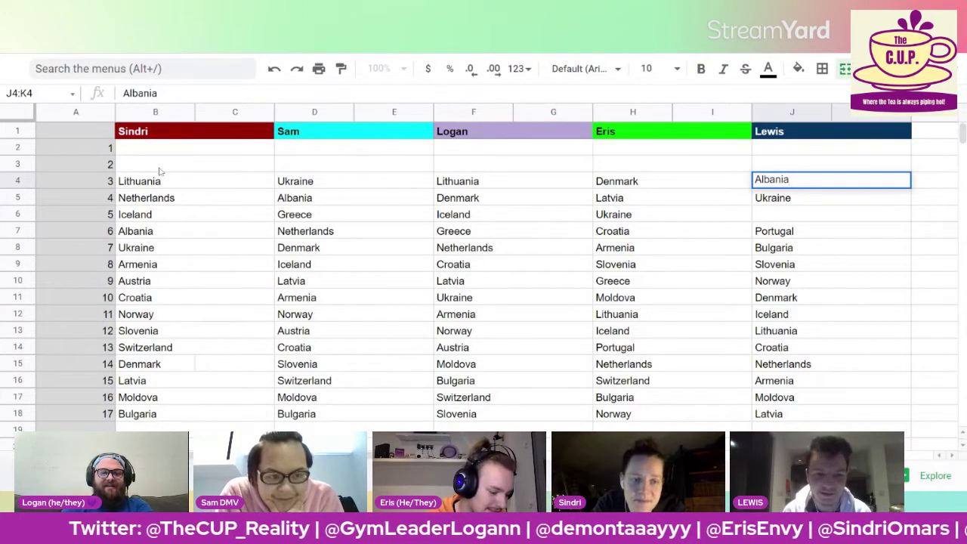
Step: Fill the five rank 2 picks in row 3 with Greece, Portugal, Portugal, Austria and Switzerland, in column order
{"action": "left_click", "coordinate": [158, 166]}
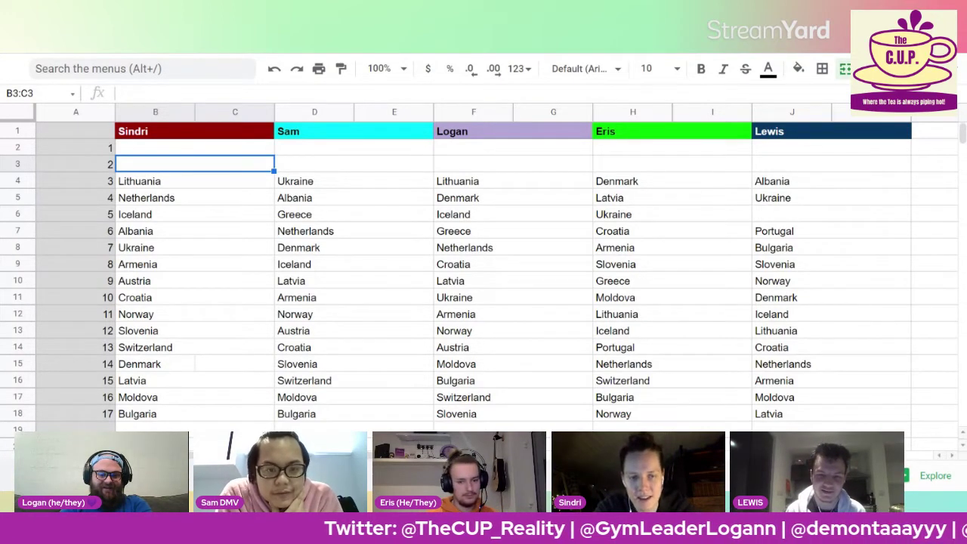
{"action": "type", "text": "Greece"}
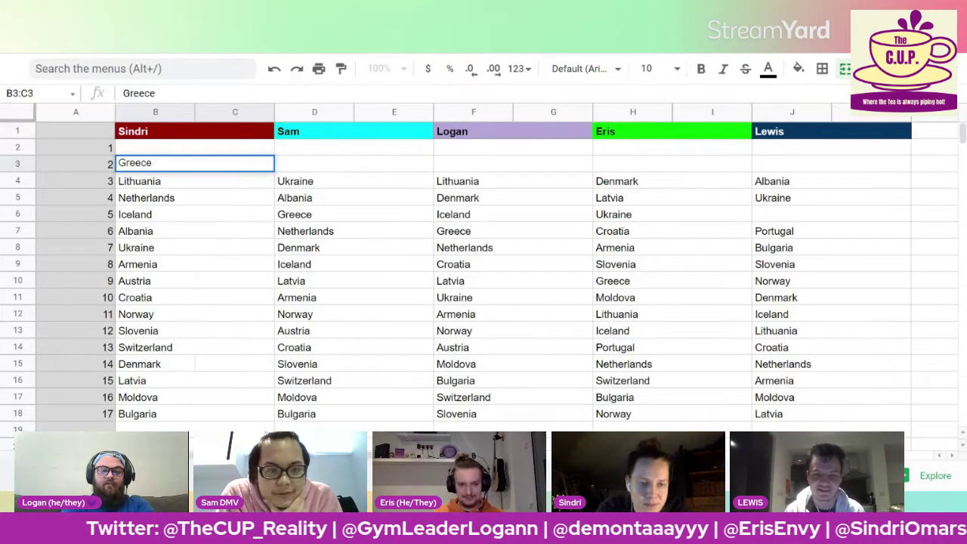
{"action": "key", "text": "Tab"}
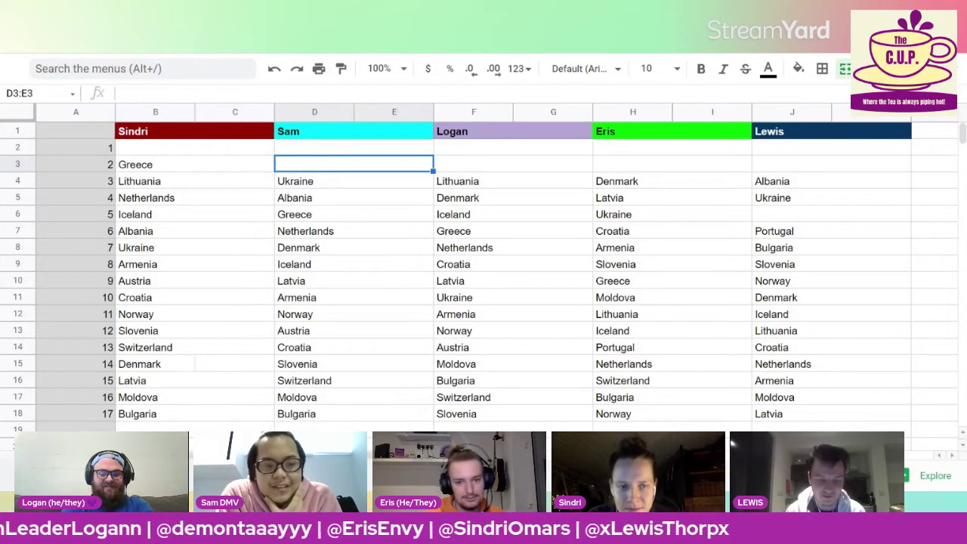
{"action": "type", "text": "Portugal"}
{"action": "key", "text": "Tab"}
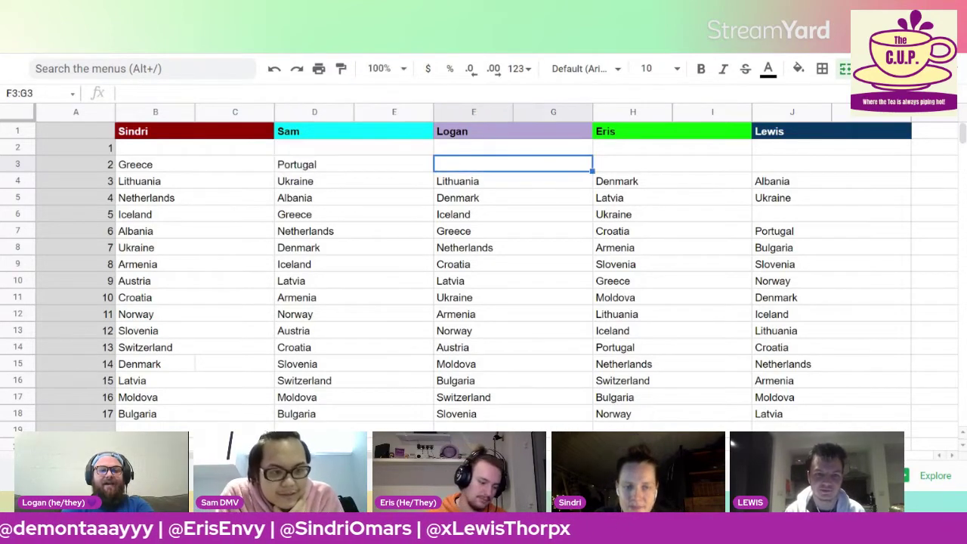
{"action": "type", "text": "Portu"}
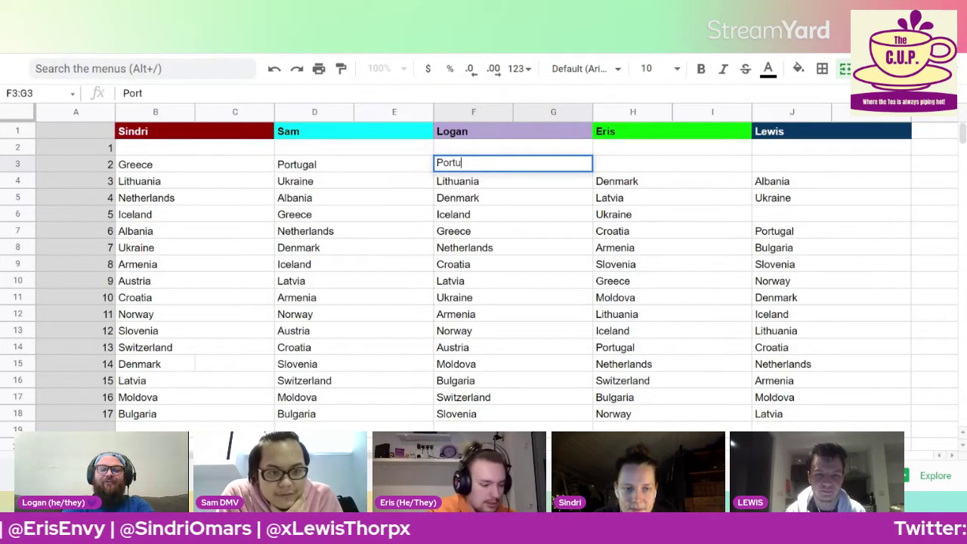
{"action": "type", "text": "gal"}
{"action": "key", "text": "Tab"}
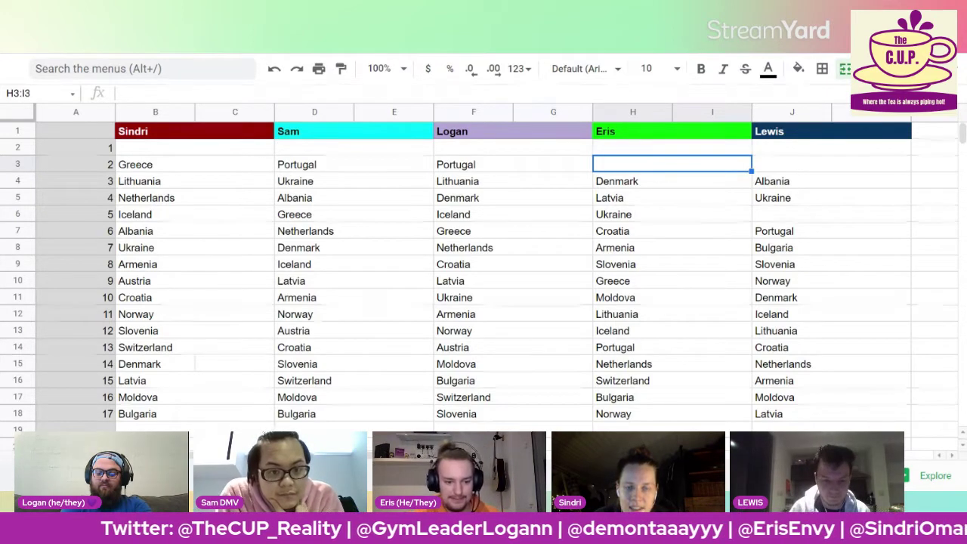
{"action": "type", "text": "Austria"}
{"action": "key", "text": "Tab"}
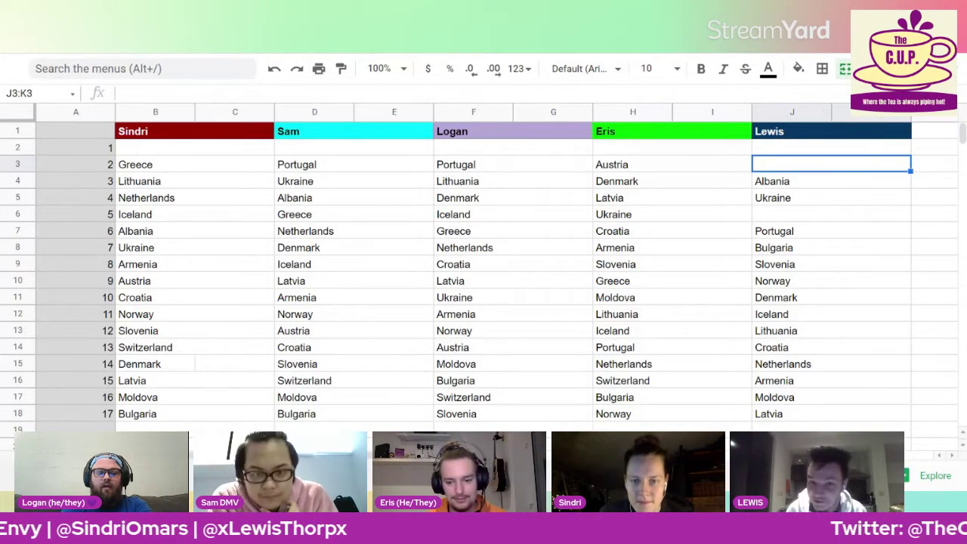
{"action": "type", "text": "Switzerla"}
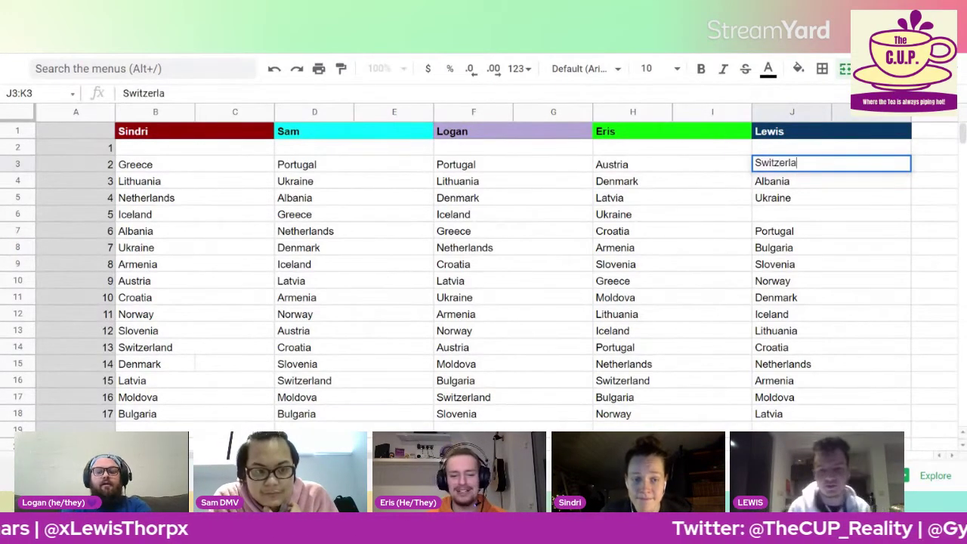
{"action": "type", "text": "nd"}
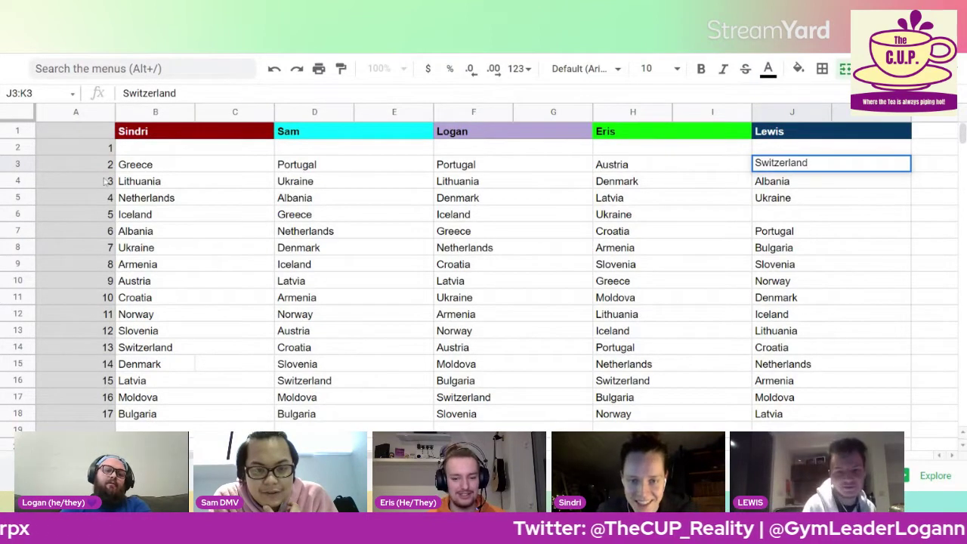
Step: Fill the five rank 1 picks in row 2 with Portugal, Lithuania, Albania, Albania and Greece, in column order
{"action": "left_click", "coordinate": [143, 151]}
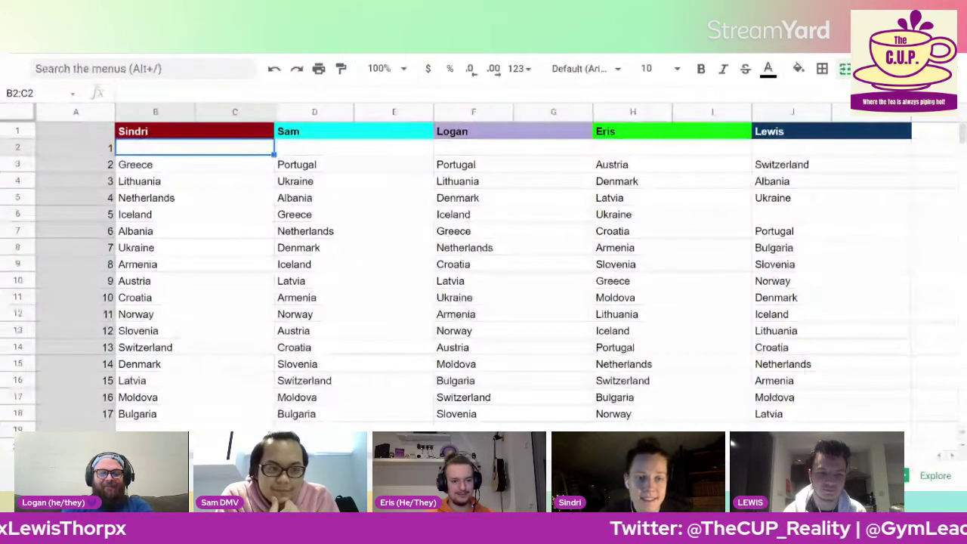
{"action": "type", "text": "Portugal"}
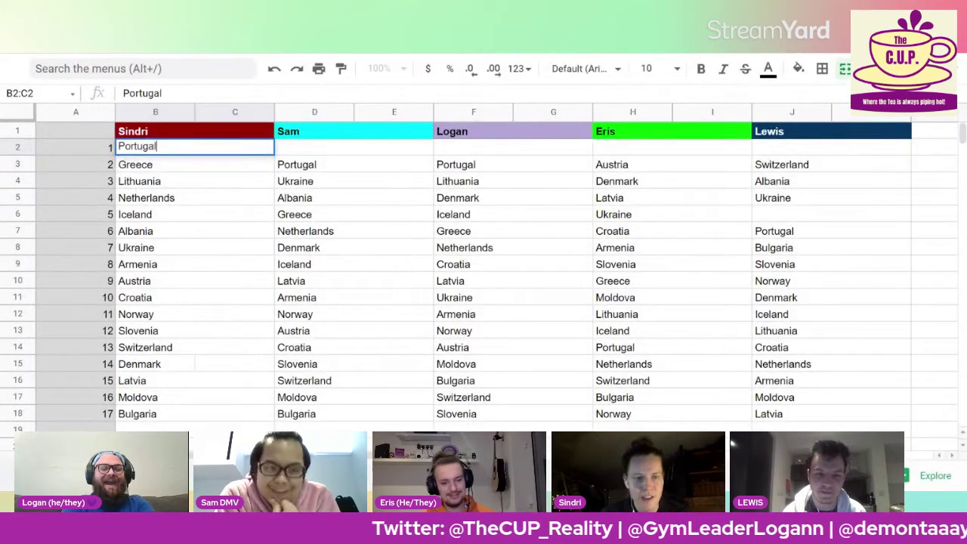
{"action": "key", "text": "Tab"}
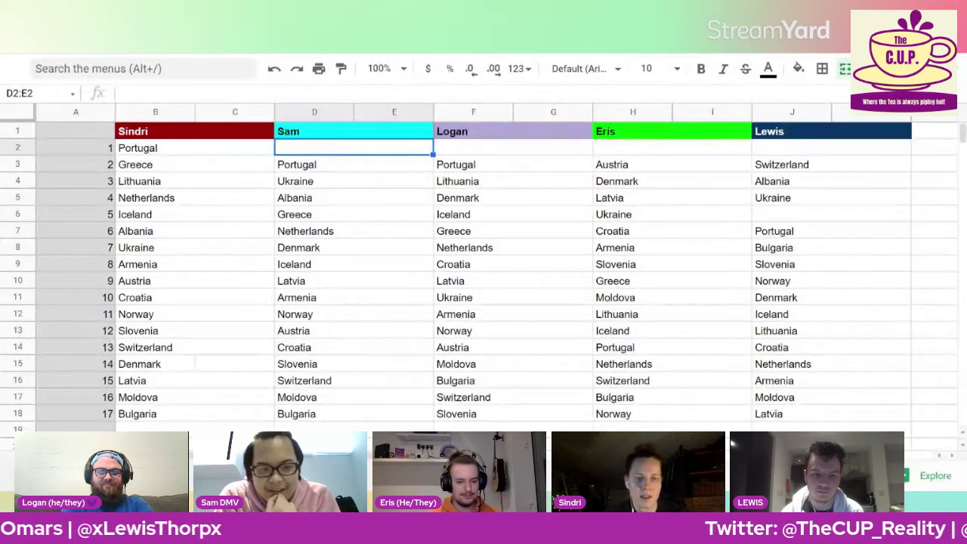
{"action": "type", "text": "Lithuania"}
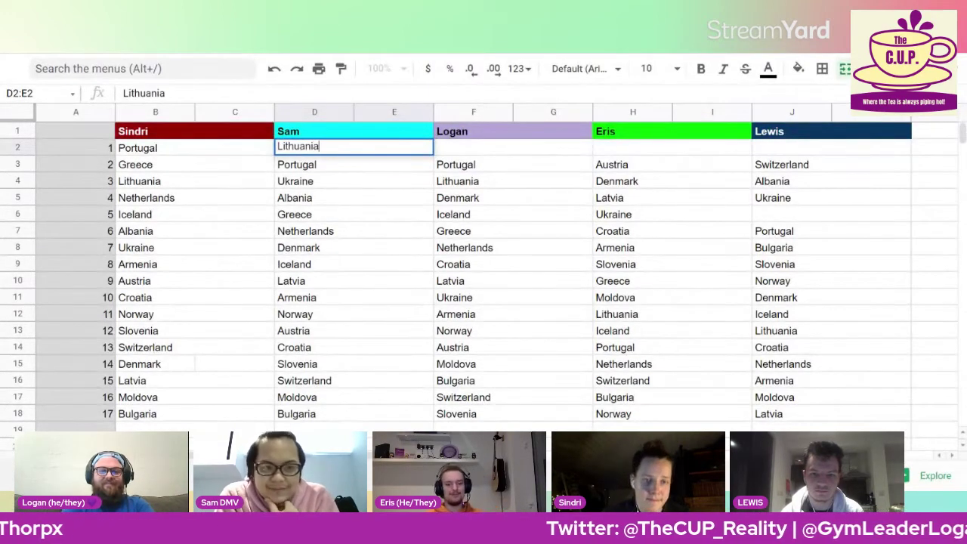
{"action": "key", "text": "Tab"}
{"action": "type", "text": "Alb"}
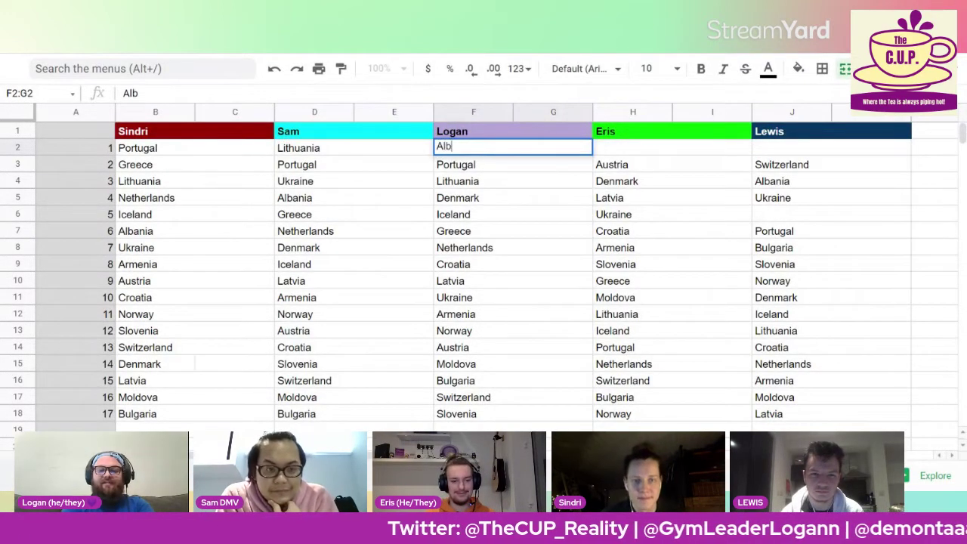
{"action": "type", "text": "ania"}
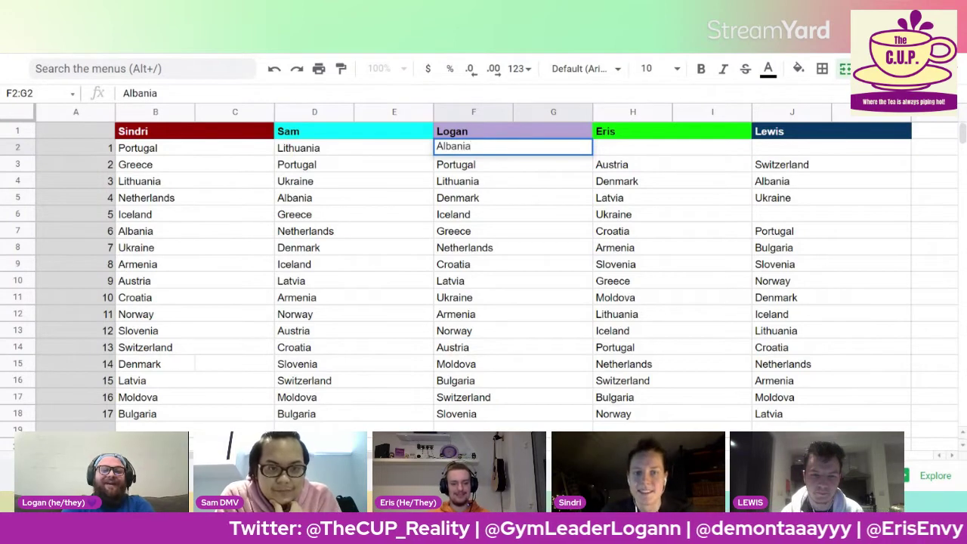
{"action": "key", "text": "Tab"}
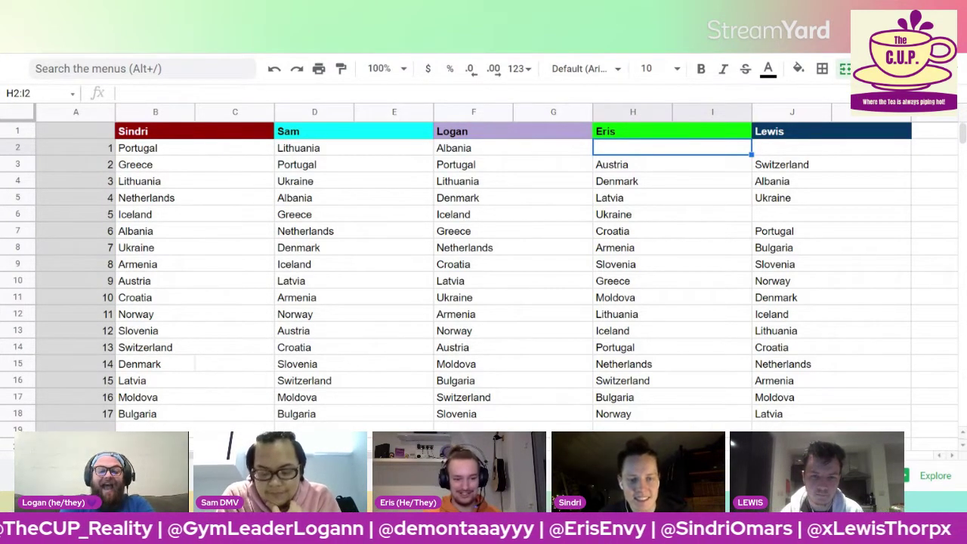
{"action": "type", "text": "Albania"}
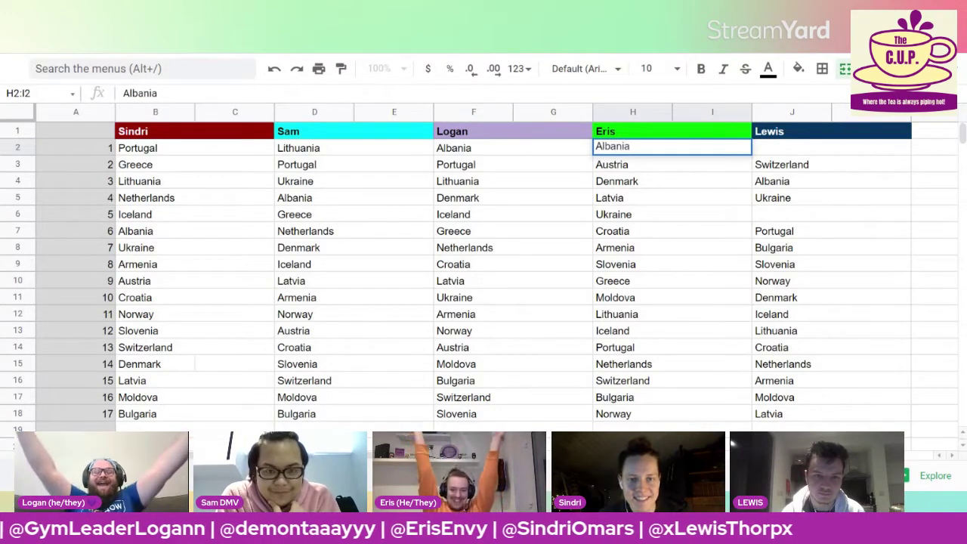
{"action": "key", "text": "Tab"}
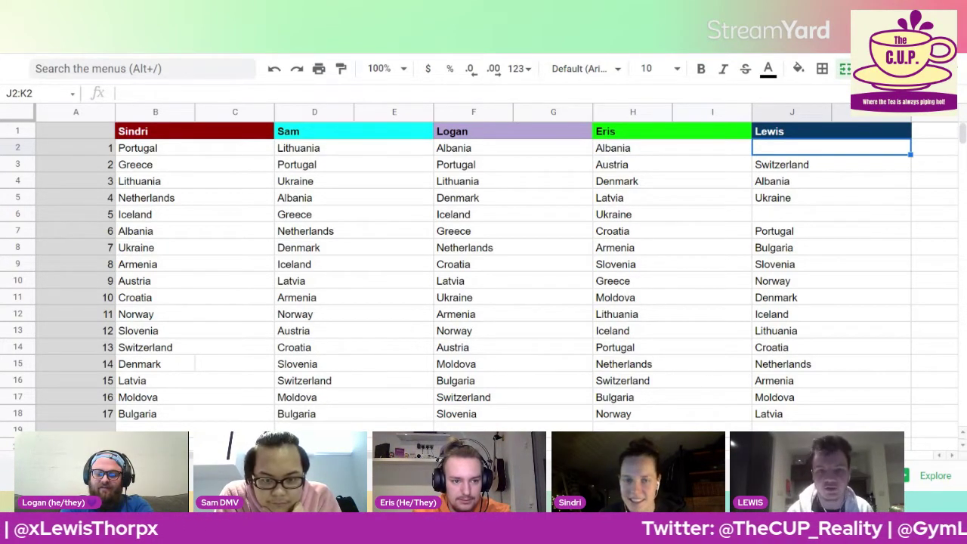
{"action": "type", "text": "Greece"}
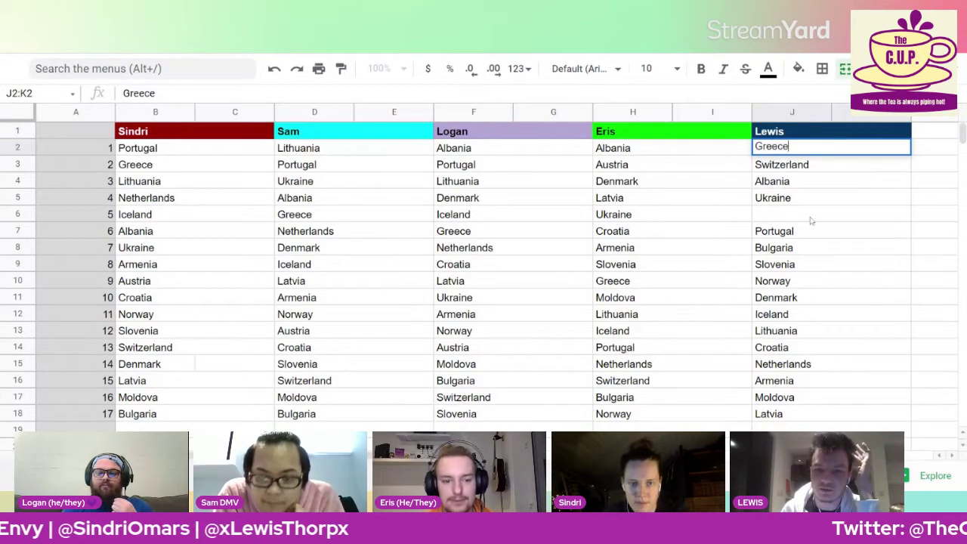
{"action": "left_click", "coordinate": [919, 236]}
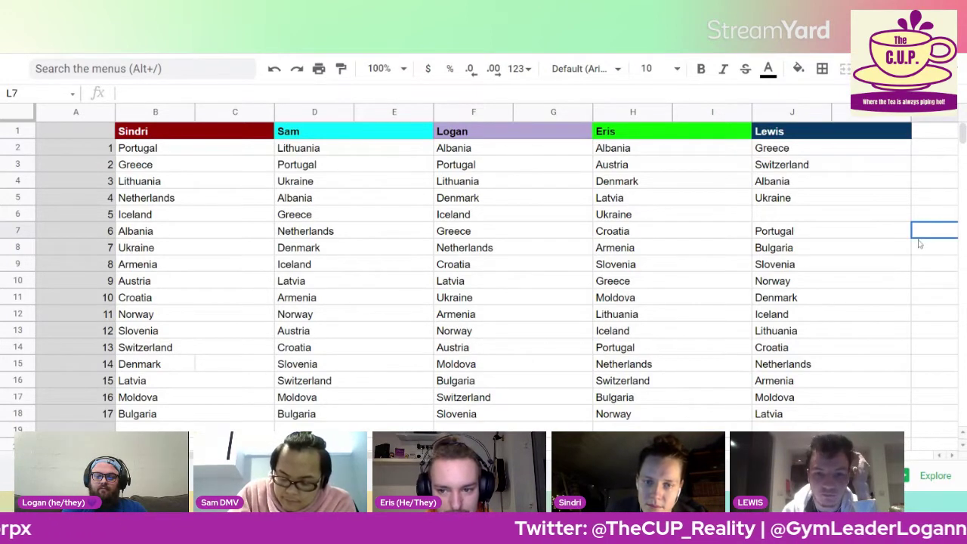
Step: Fill the missing rank 5 pick in row 6 of the last participant's column with Austria
{"action": "left_click", "coordinate": [800, 218]}
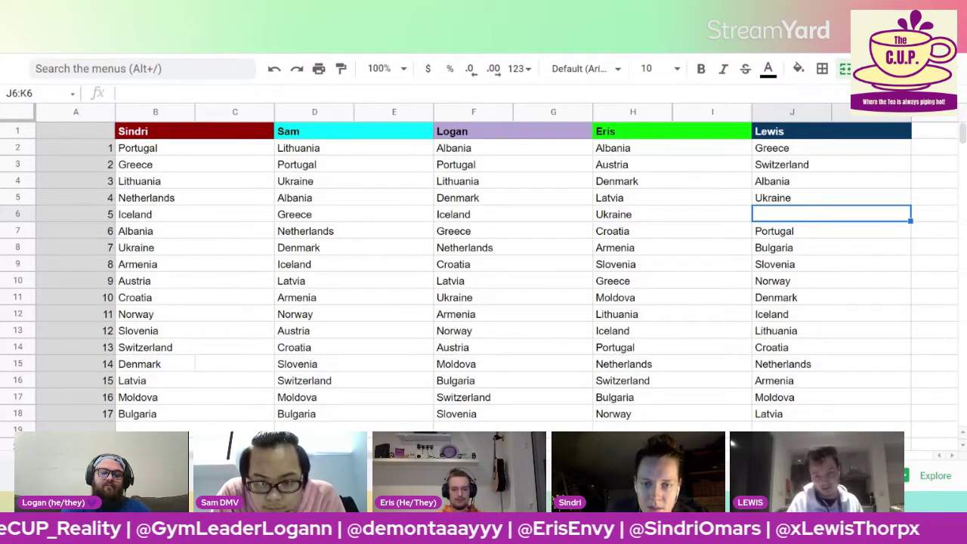
{"action": "type", "text": "Austr"}
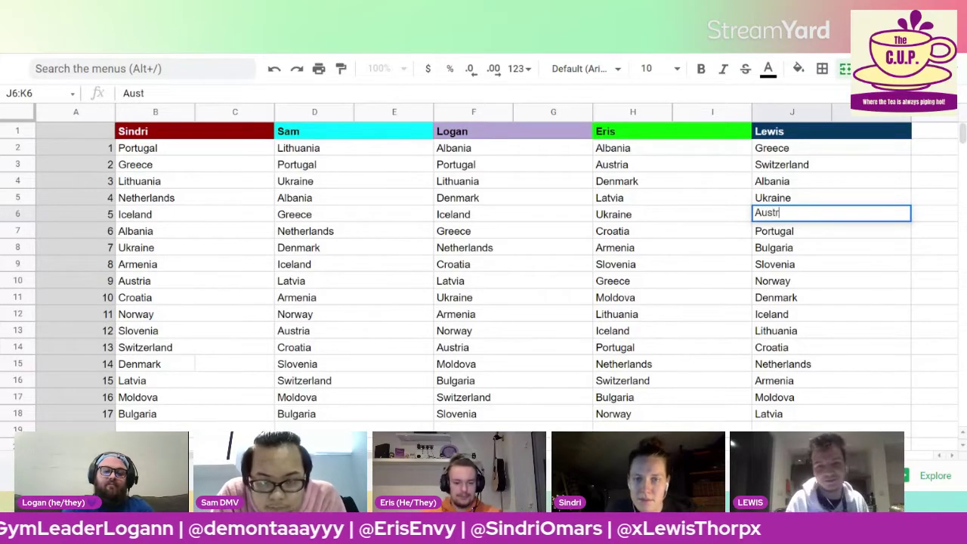
{"action": "type", "text": "ia"}
{"action": "left_click", "coordinate": [921, 286]}
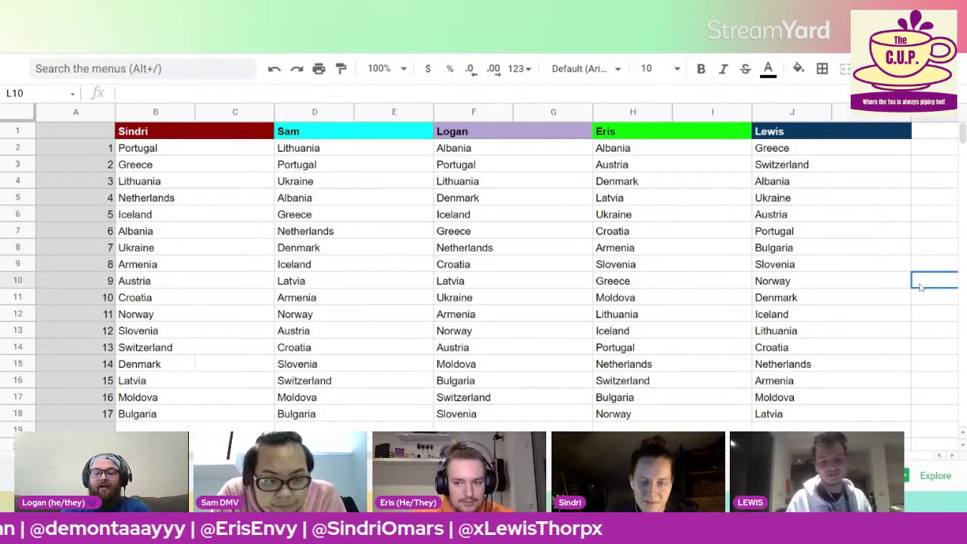